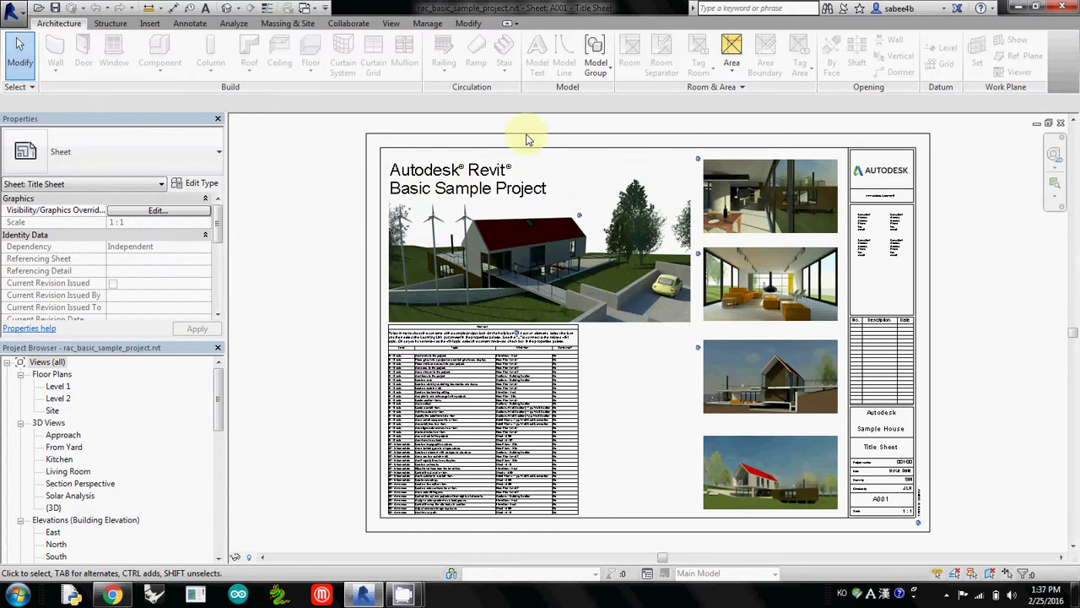
Step: Show the sample house on its sloped site in the default 3D view
{"action": "left_click", "coordinate": [392, 25]}
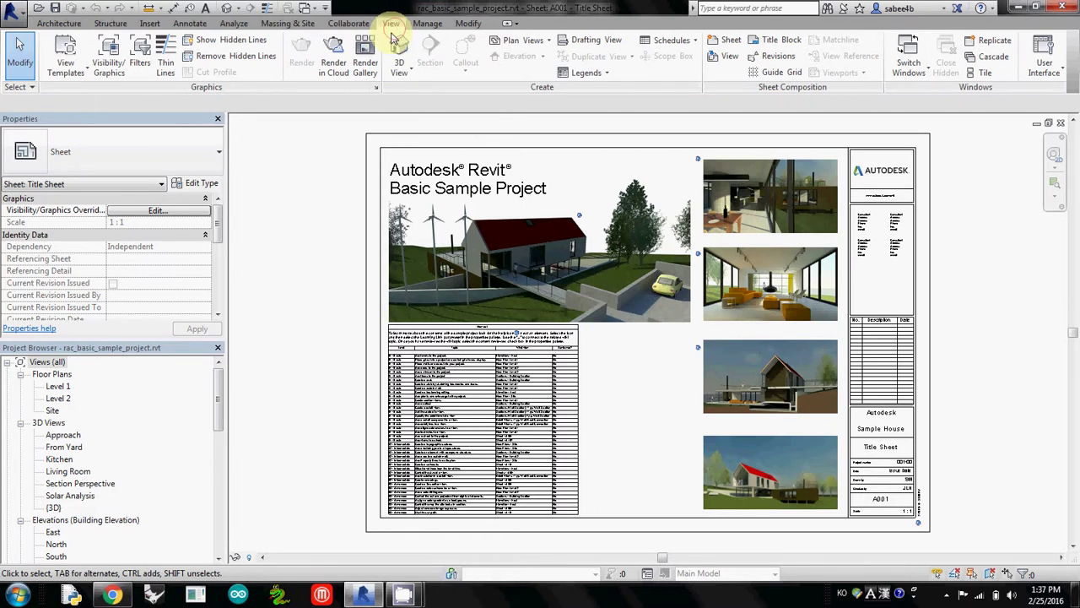
{"action": "left_click", "coordinate": [398, 63]}
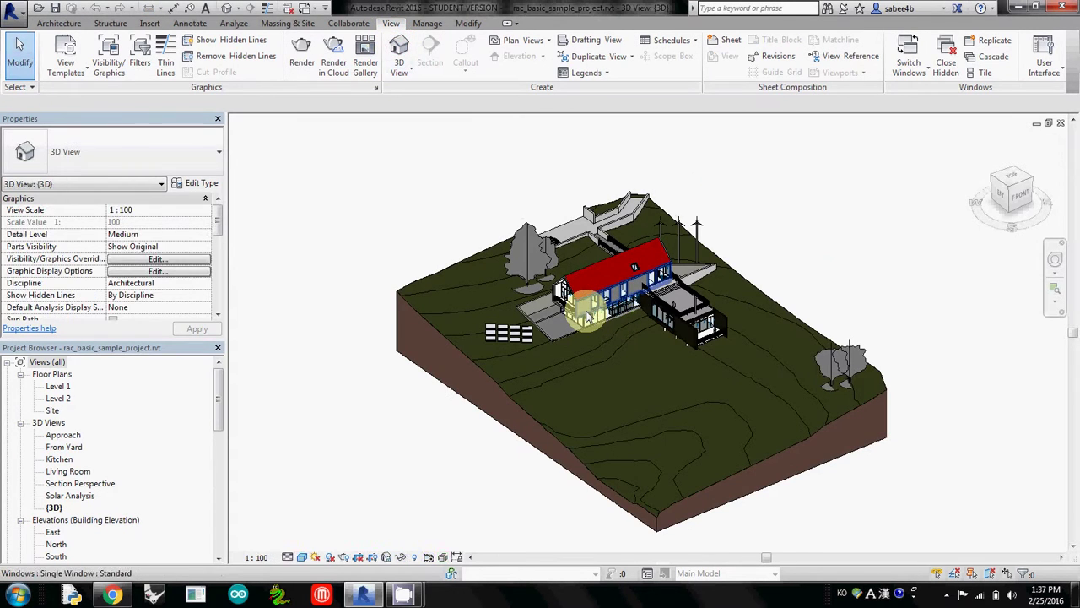
{"action": "right_click", "coordinate": [380, 235]}
{"action": "left_click", "coordinate": [385, 211]}
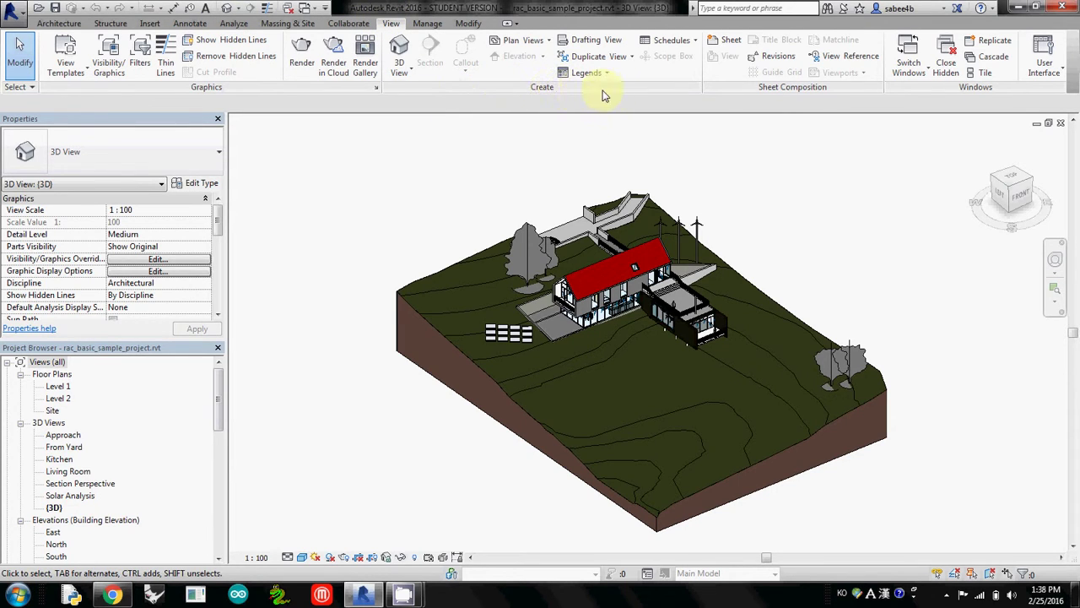
Step: Create a new Lighting Fixtures category schedule named Lighting Fixture Schedule
{"action": "left_click", "coordinate": [666, 42]}
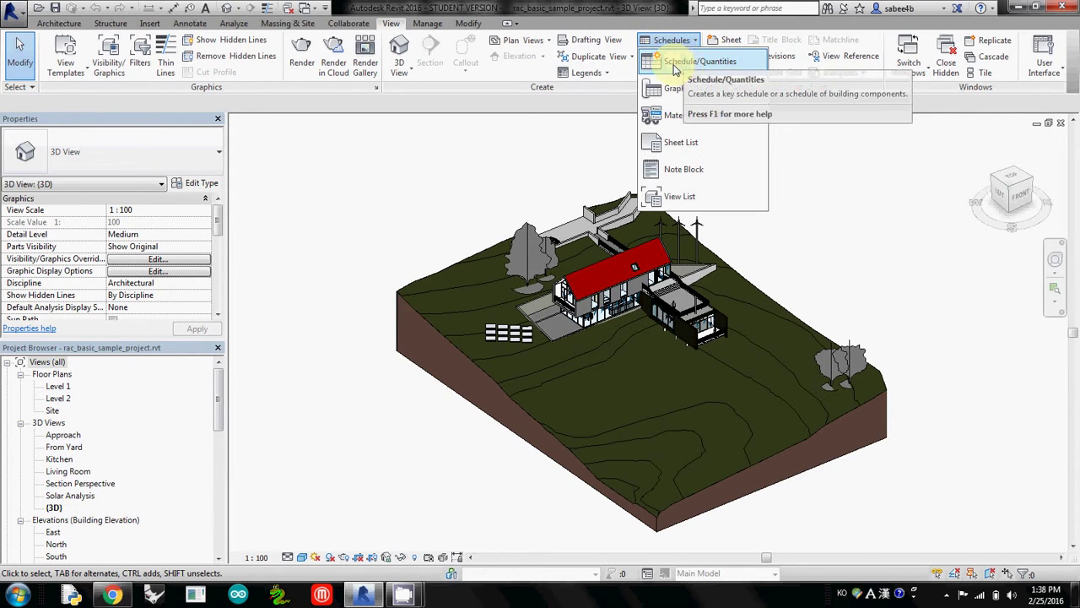
{"action": "left_click", "coordinate": [680, 62]}
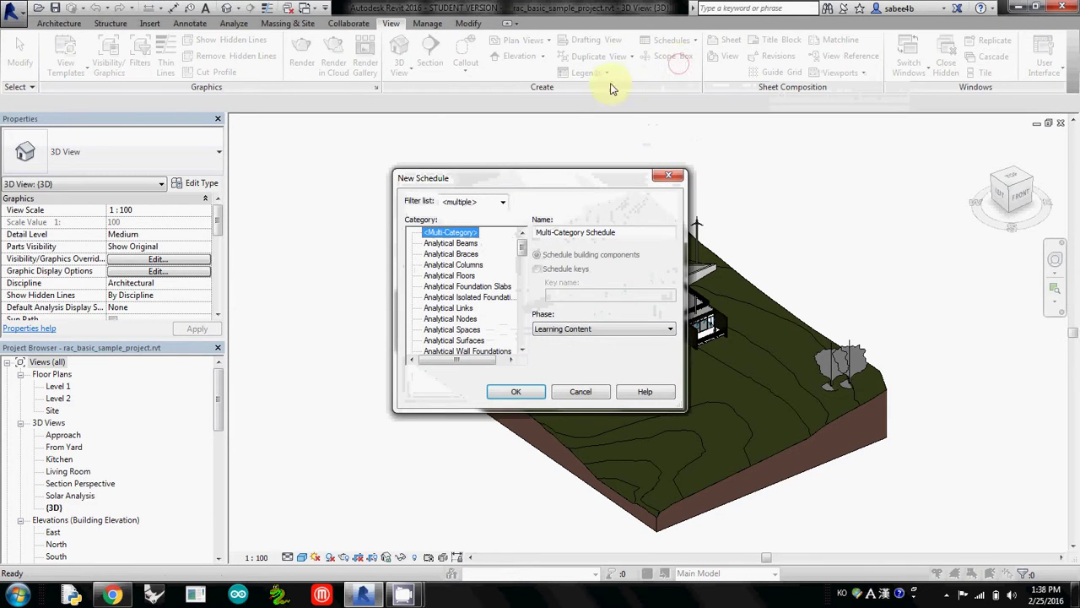
{"action": "left_click_drag", "start_coordinate": [503, 162], "coordinate": [481, 135]}
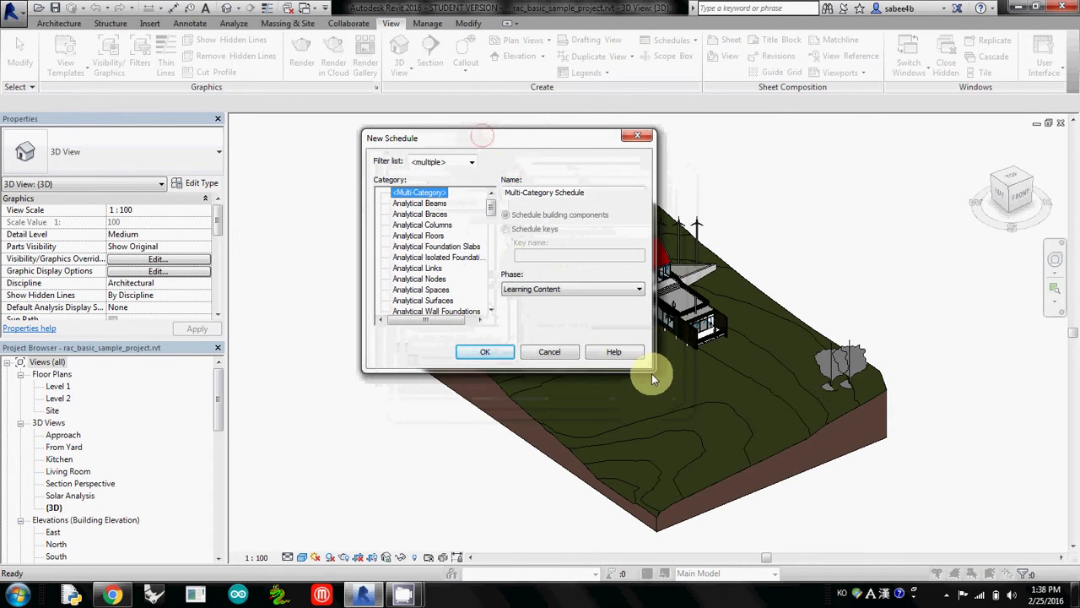
{"action": "left_click_drag", "start_coordinate": [652, 372], "coordinate": [899, 529]}
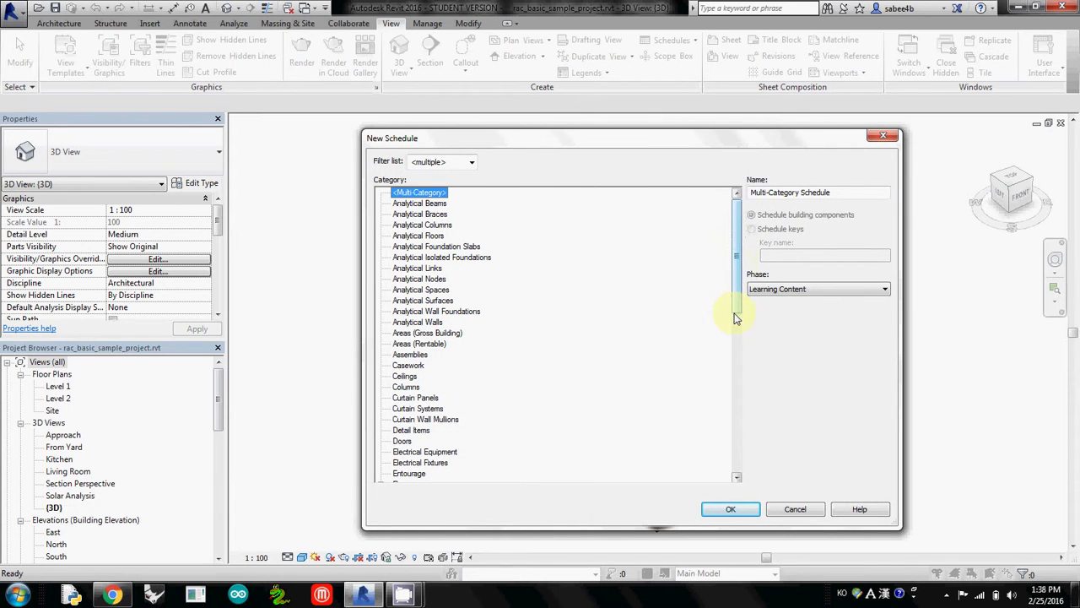
{"action": "mouse_move", "coordinate": [735, 309]}
{"action": "left_mouse_down"}
{"action": "mouse_move", "coordinate": [731, 396]}
{"action": "mouse_move", "coordinate": [733, 381]}
{"action": "left_mouse_up"}
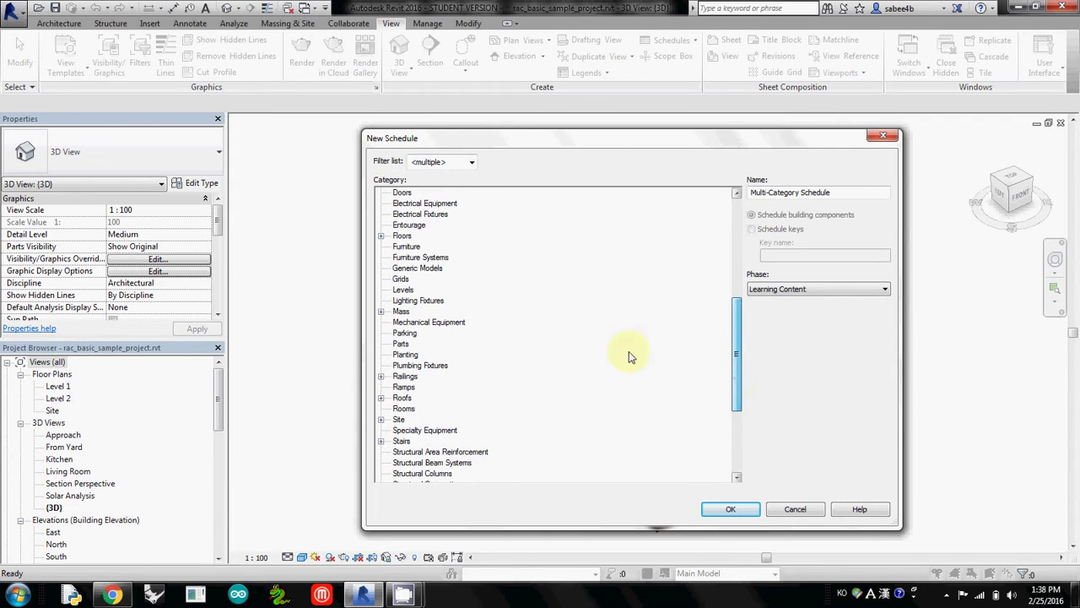
{"action": "left_click", "coordinate": [419, 302]}
{"action": "left_click", "coordinate": [724, 509]}
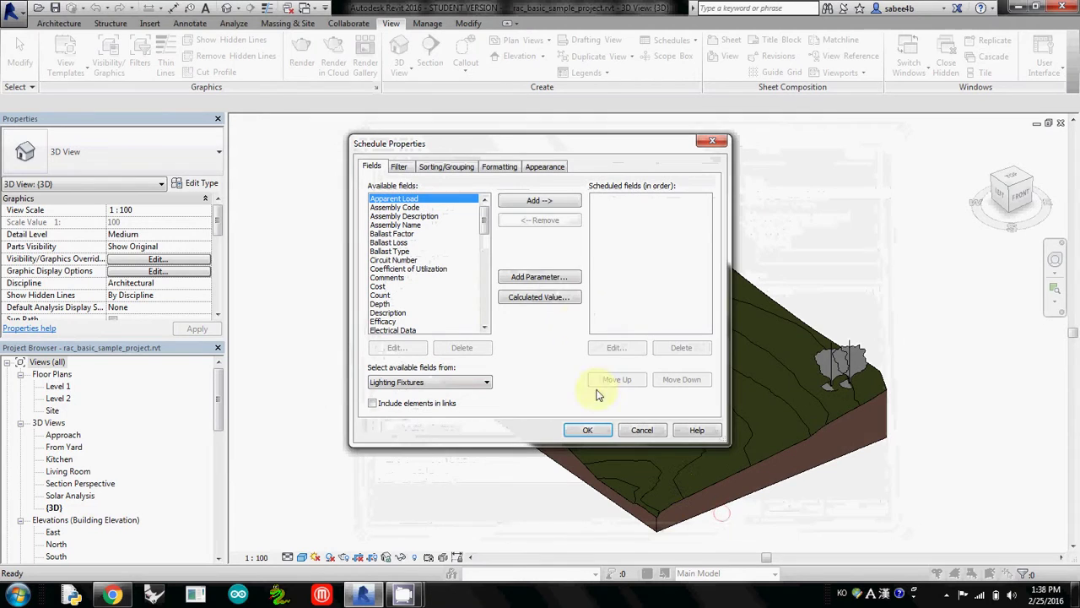
Step: Add every available Lighting Fixtures field and generate the populated schedule table
{"action": "mouse_move", "coordinate": [485, 223]}
{"action": "left_mouse_down"}
{"action": "mouse_move", "coordinate": [485, 316]}
{"action": "mouse_move", "coordinate": [482, 212]}
{"action": "left_mouse_up"}
{"action": "left_click", "coordinate": [422, 322]}
{"action": "left_click", "coordinate": [403, 201], "text": "shift"}
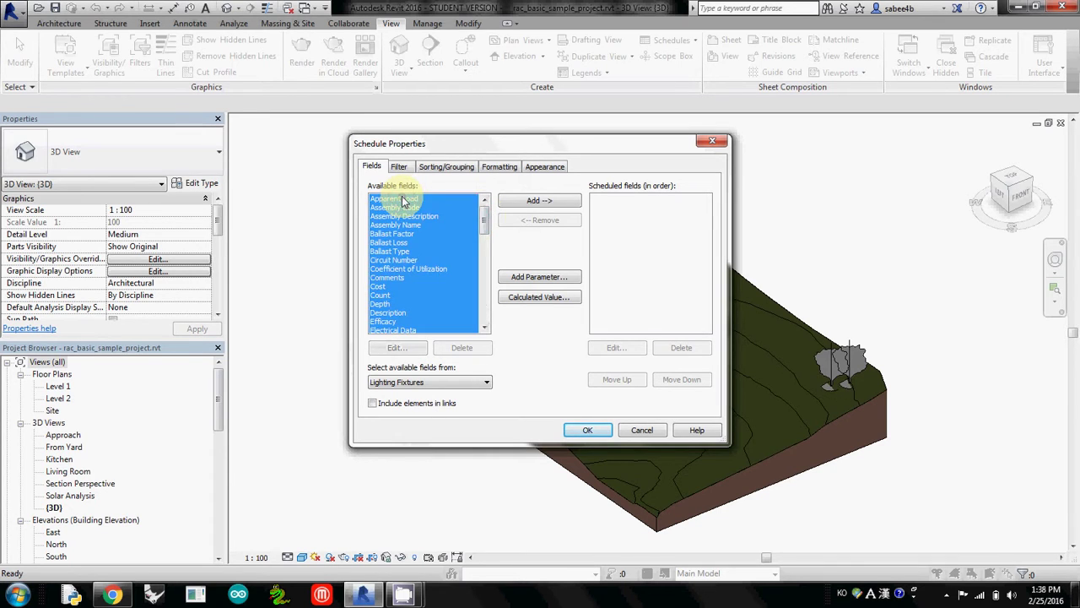
{"action": "left_click", "coordinate": [518, 201]}
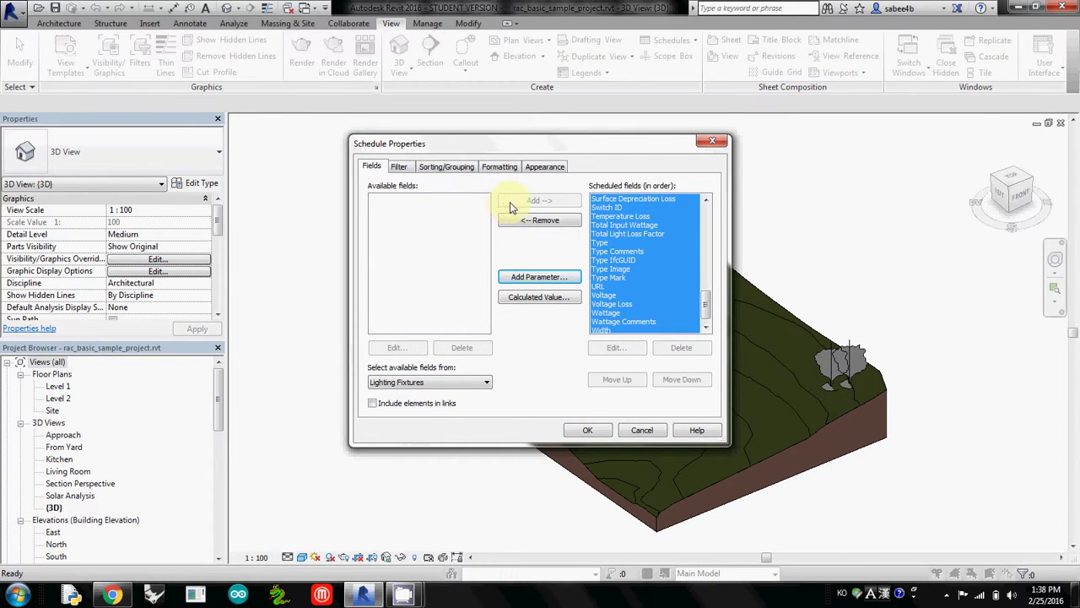
{"action": "left_click_drag", "start_coordinate": [500, 144], "coordinate": [412, 115]}
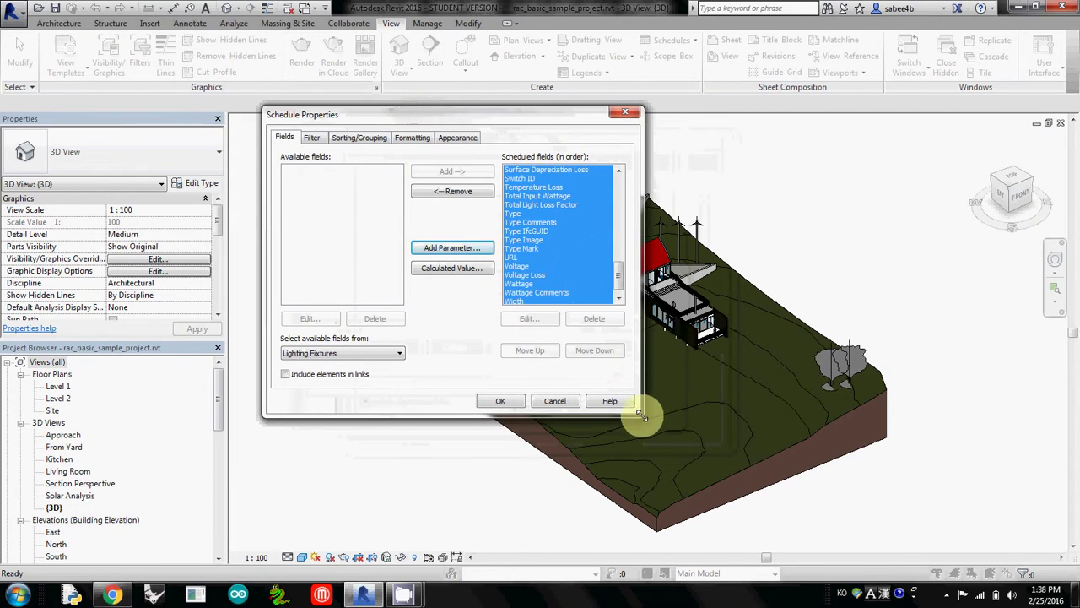
{"action": "left_click_drag", "start_coordinate": [639, 414], "coordinate": [789, 521]}
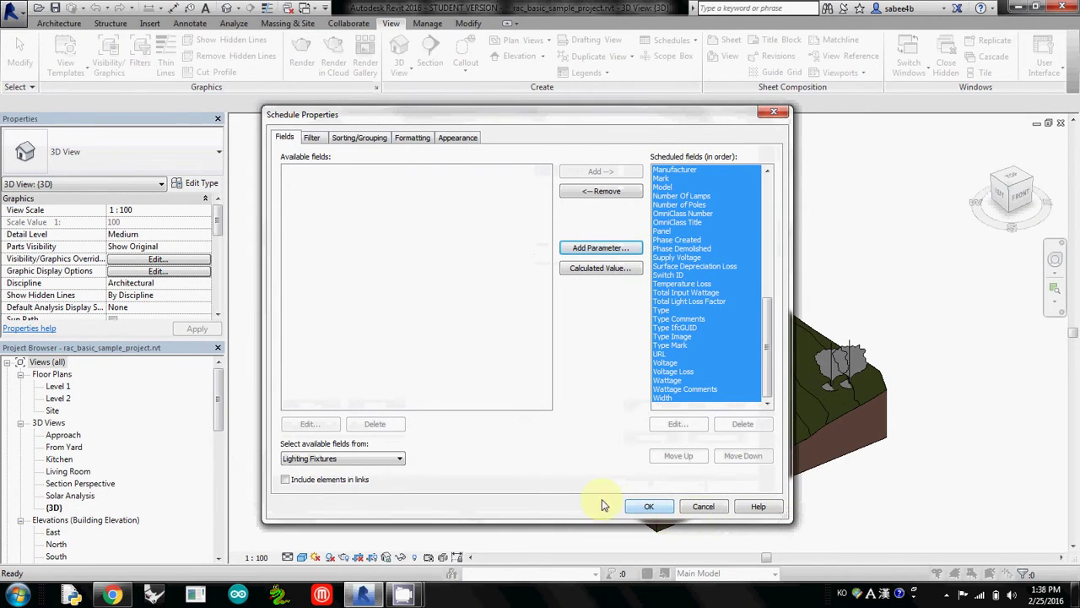
{"action": "left_click", "coordinate": [635, 506]}
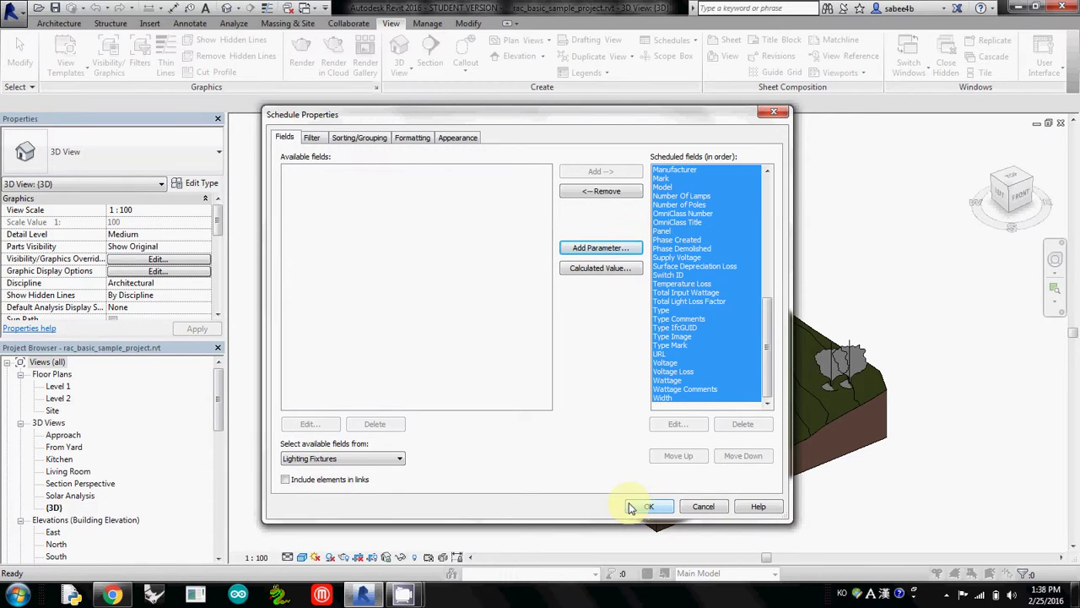
{"action": "left_click", "coordinate": [648, 506]}
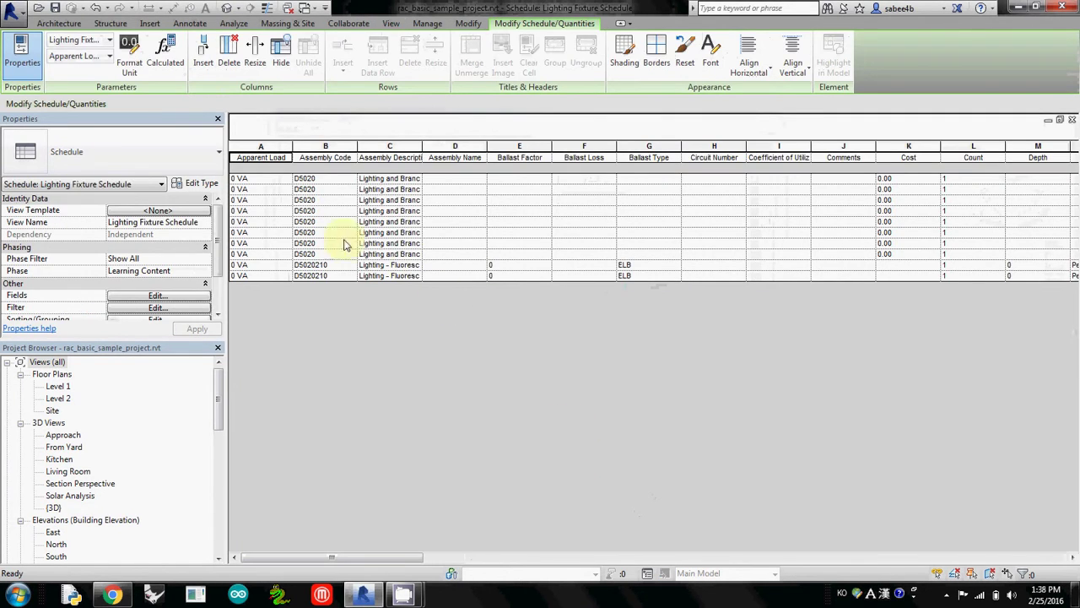
Step: Delete the Assembly Name, Ballast Factor and Ballast Loss columns
{"action": "mouse_move", "coordinate": [385, 554]}
{"action": "left_mouse_down"}
{"action": "mouse_move", "coordinate": [901, 561]}
{"action": "mouse_move", "coordinate": [341, 515]}
{"action": "left_mouse_up"}
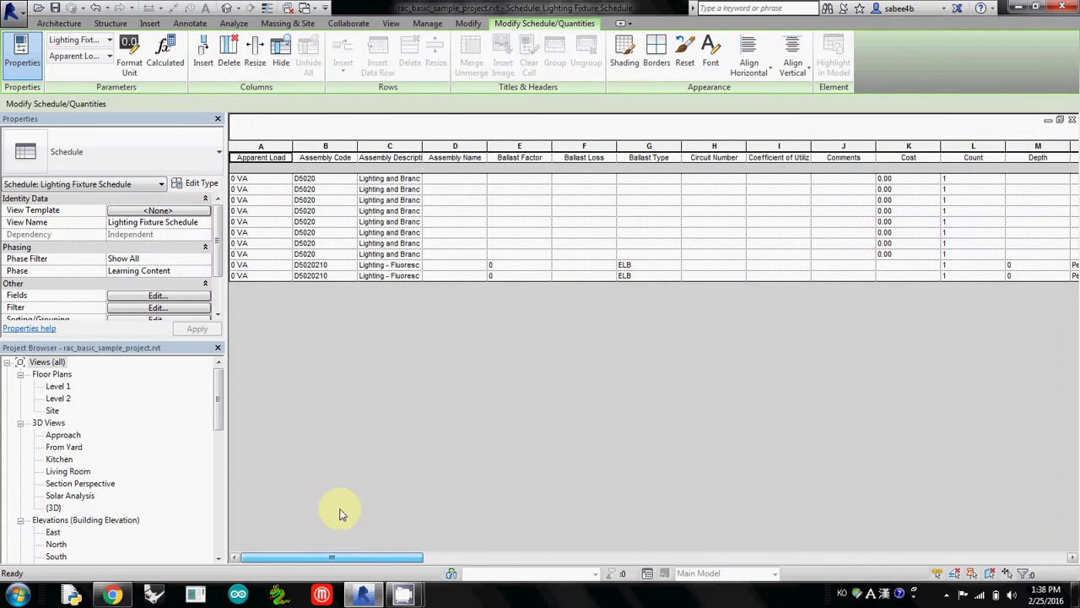
{"action": "left_click", "coordinate": [462, 199]}
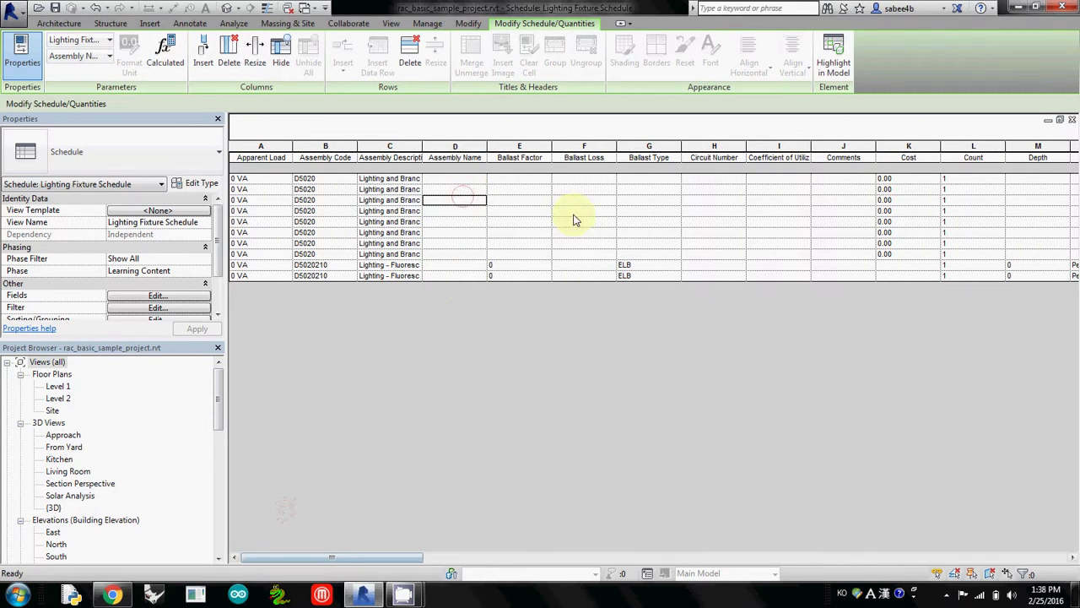
{"action": "left_click", "coordinate": [595, 149]}
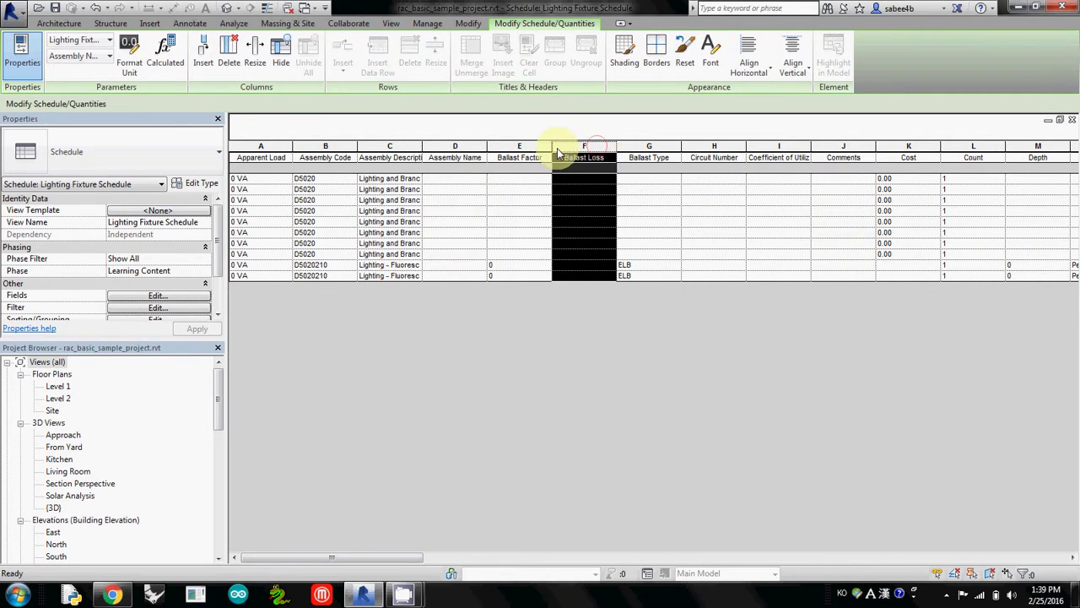
{"action": "left_click_drag", "start_coordinate": [558, 153], "coordinate": [471, 152]}
{"action": "right_click", "coordinate": [450, 147]}
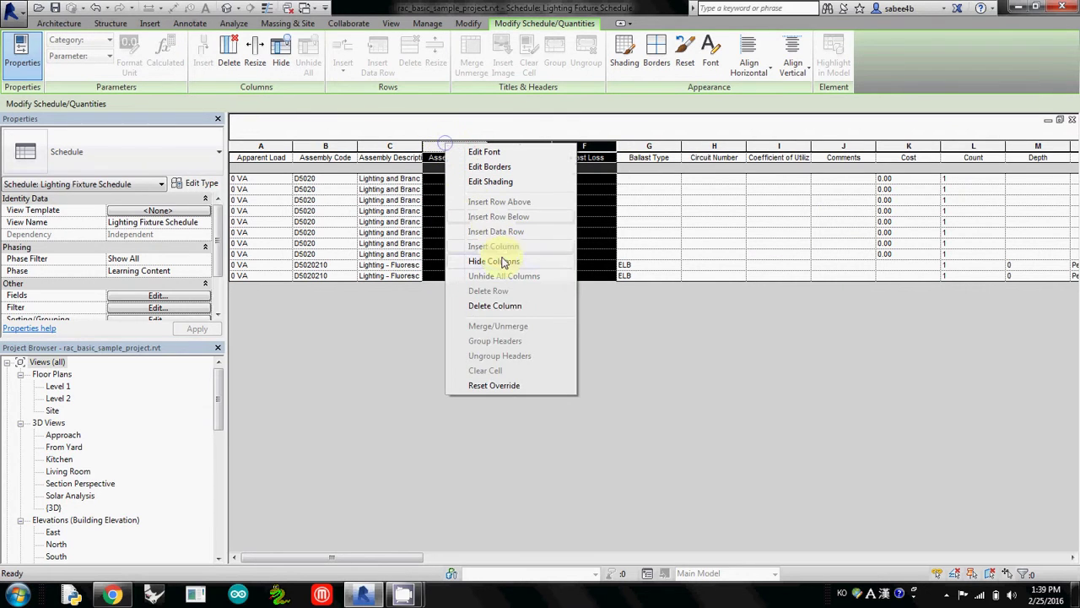
{"action": "left_click", "coordinate": [501, 306]}
Step: Delete the Circuit Number and Coefficient of Utilization columns
{"action": "left_click", "coordinate": [549, 180]}
{"action": "left_click", "coordinate": [512, 149]}
{"action": "left_click_drag", "start_coordinate": [513, 149], "coordinate": [625, 149]}
{"action": "right_click", "coordinate": [629, 143]}
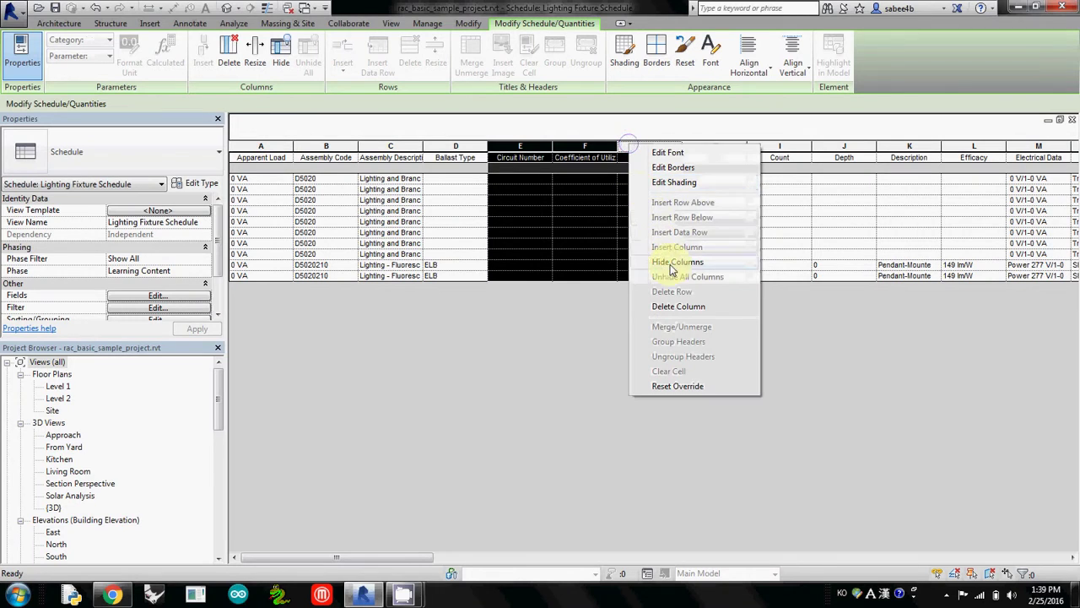
{"action": "left_click", "coordinate": [678, 305]}
Step: Delete the Depth column
{"action": "left_click", "coordinate": [597, 222]}
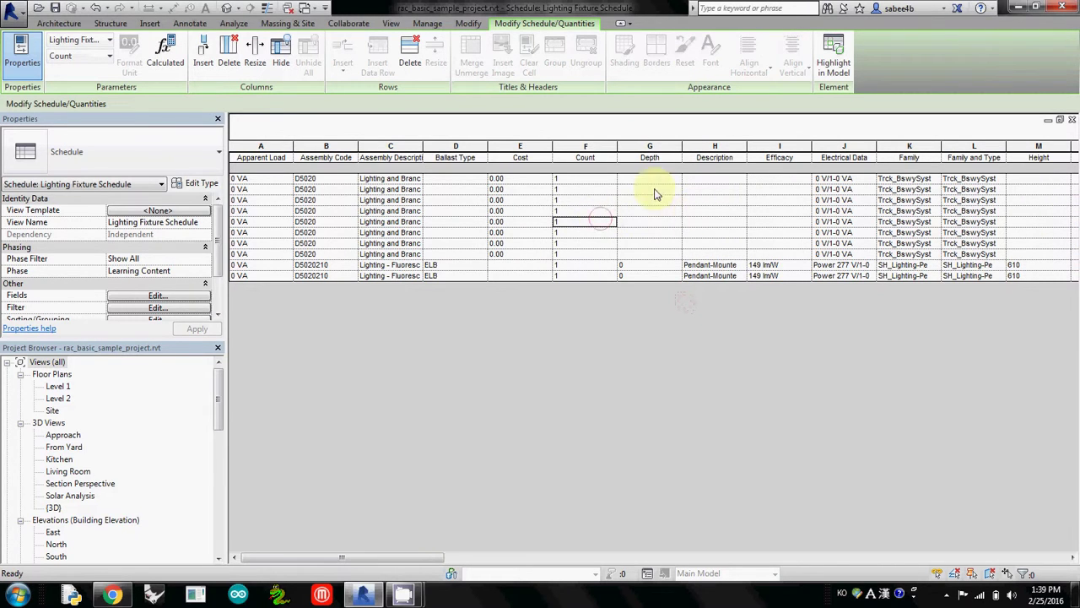
{"action": "left_click", "coordinate": [651, 148]}
{"action": "right_click", "coordinate": [650, 149]}
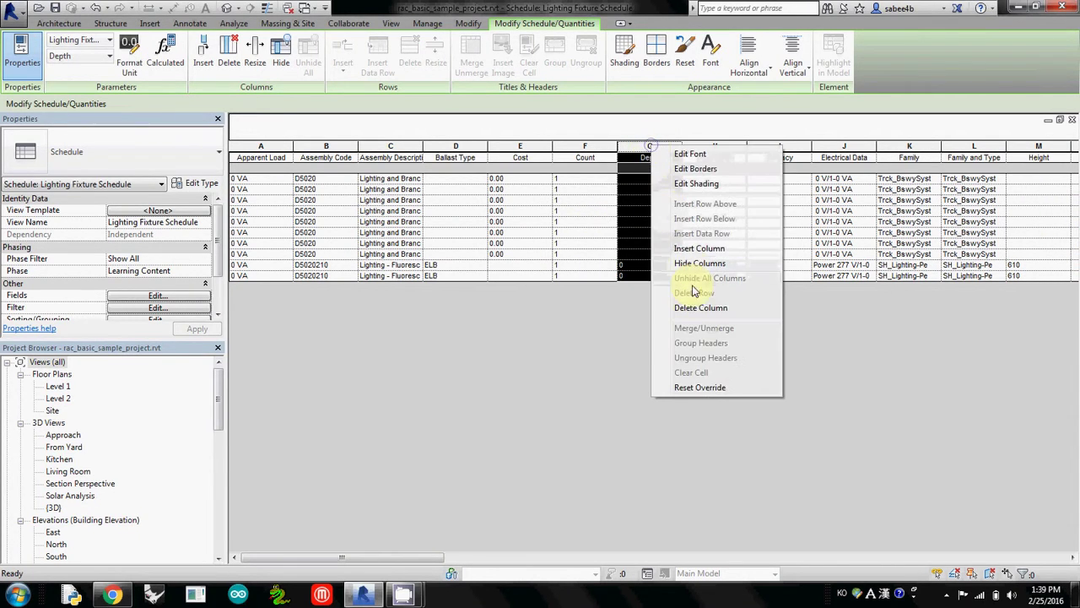
{"action": "left_click", "coordinate": [709, 309]}
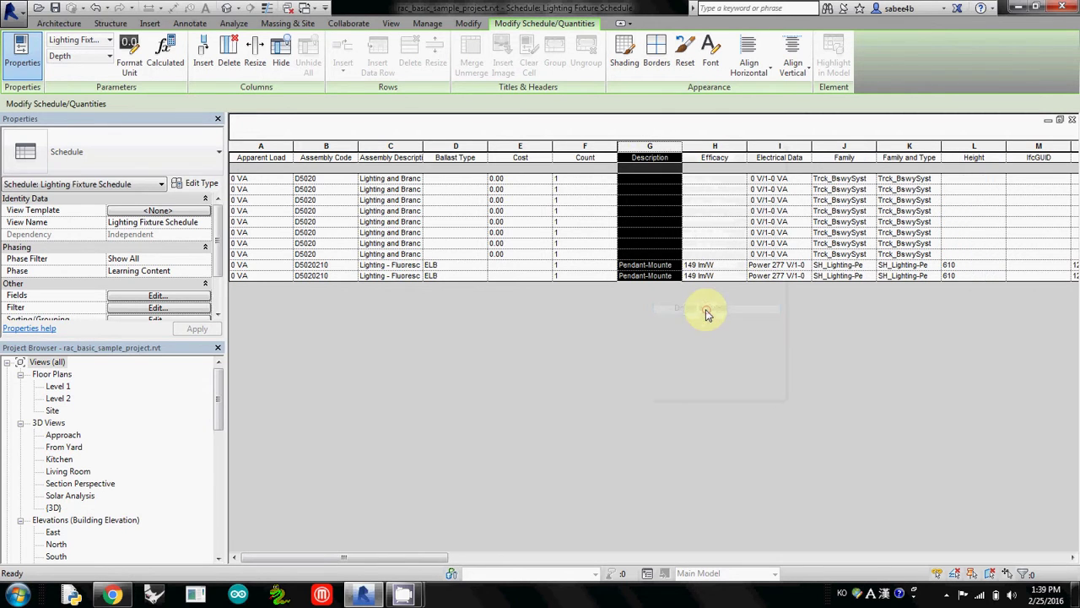
Step: Delete the IfcGUID column
{"action": "left_click_drag", "start_coordinate": [414, 558], "coordinate": [573, 557]}
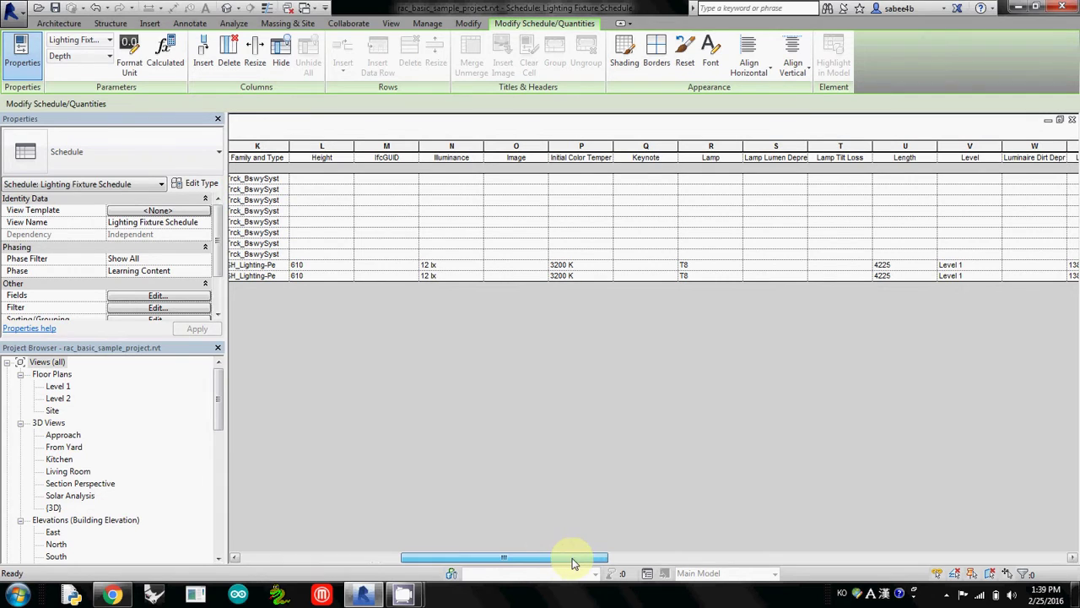
{"action": "left_click", "coordinate": [376, 150]}
{"action": "right_click", "coordinate": [376, 150]}
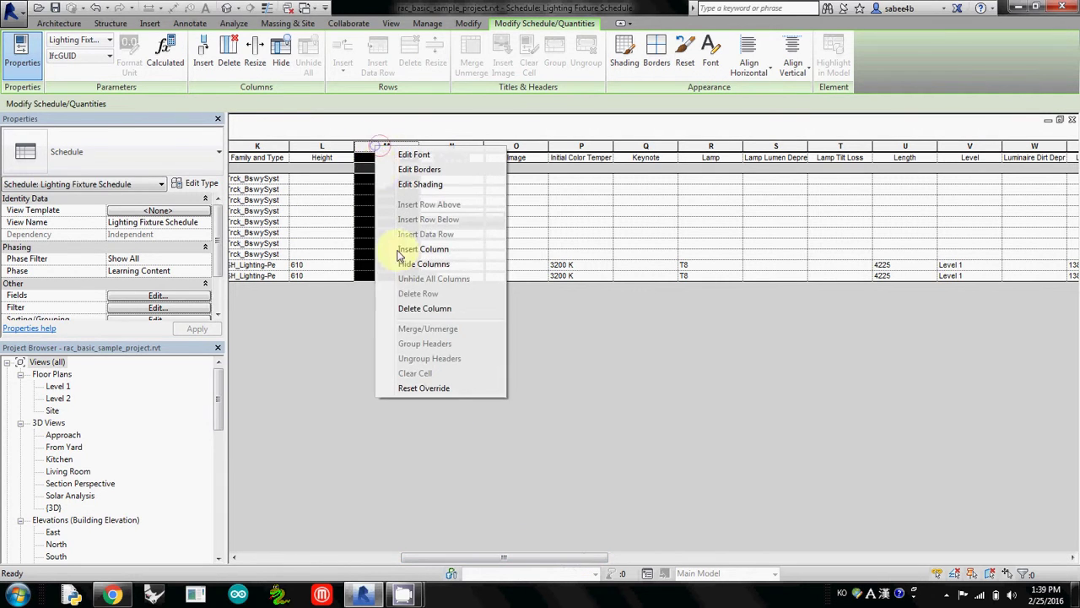
{"action": "left_click", "coordinate": [429, 311]}
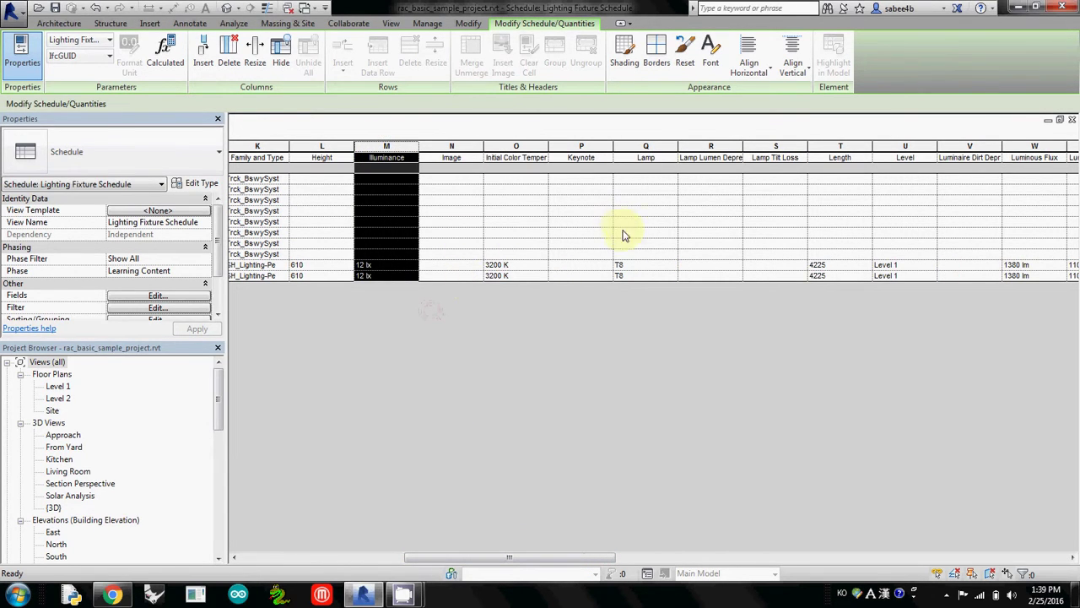
{"action": "left_click_drag", "start_coordinate": [429, 558], "coordinate": [249, 544]}
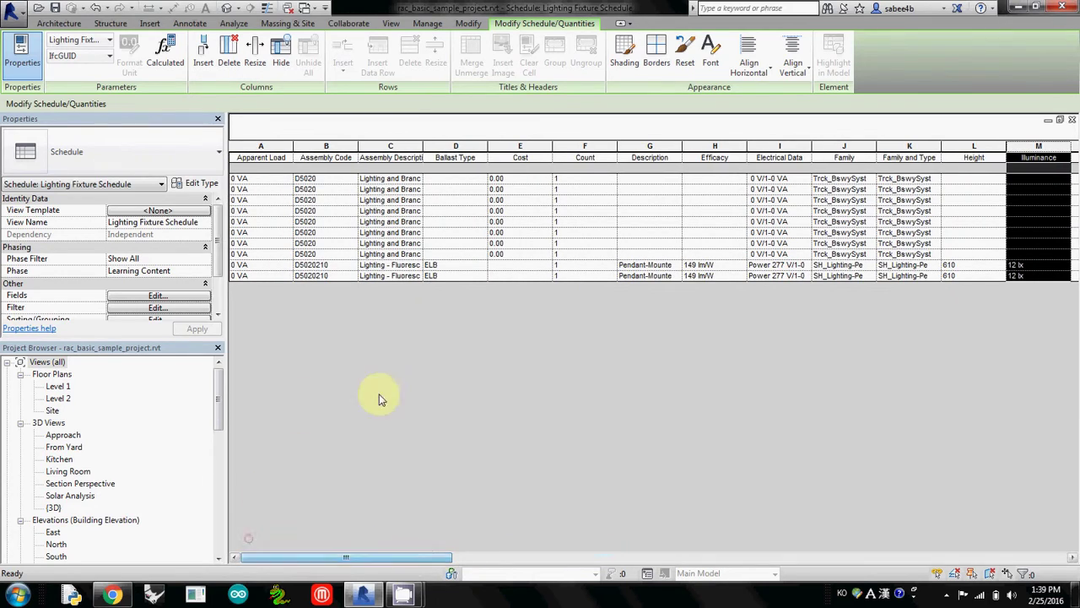
{"action": "mouse_move", "coordinate": [398, 558]}
{"action": "left_mouse_down"}
{"action": "mouse_move", "coordinate": [707, 573]}
{"action": "mouse_move", "coordinate": [836, 561]}
{"action": "mouse_move", "coordinate": [361, 553]}
{"action": "left_mouse_up"}
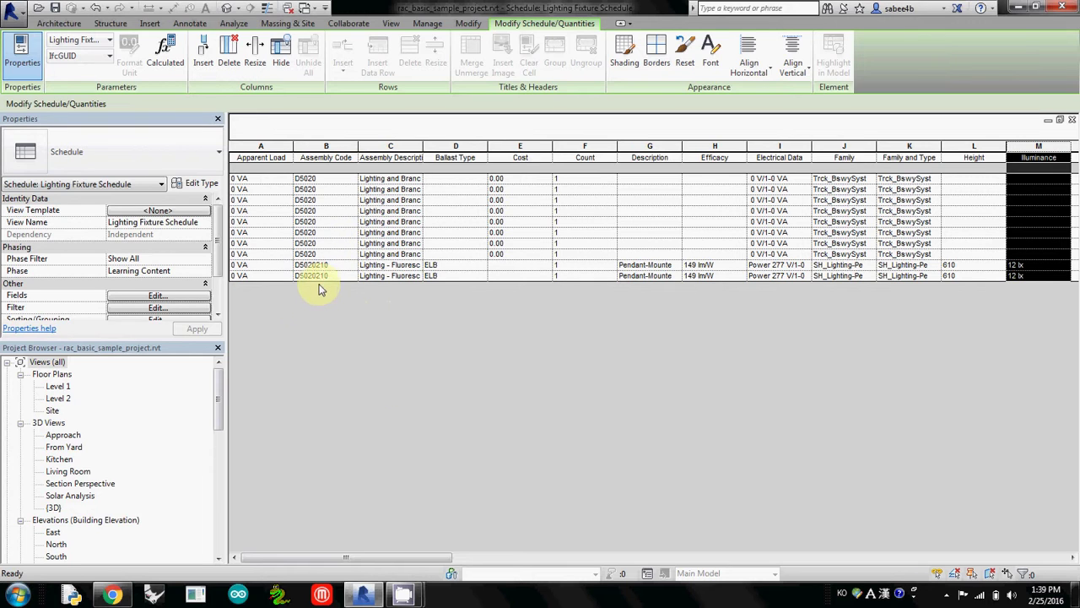
Step: Export the schedule as delimited text to Lighting Fixture Schedule.txt on the Desktop
{"action": "left_click", "coordinate": [14, 19]}
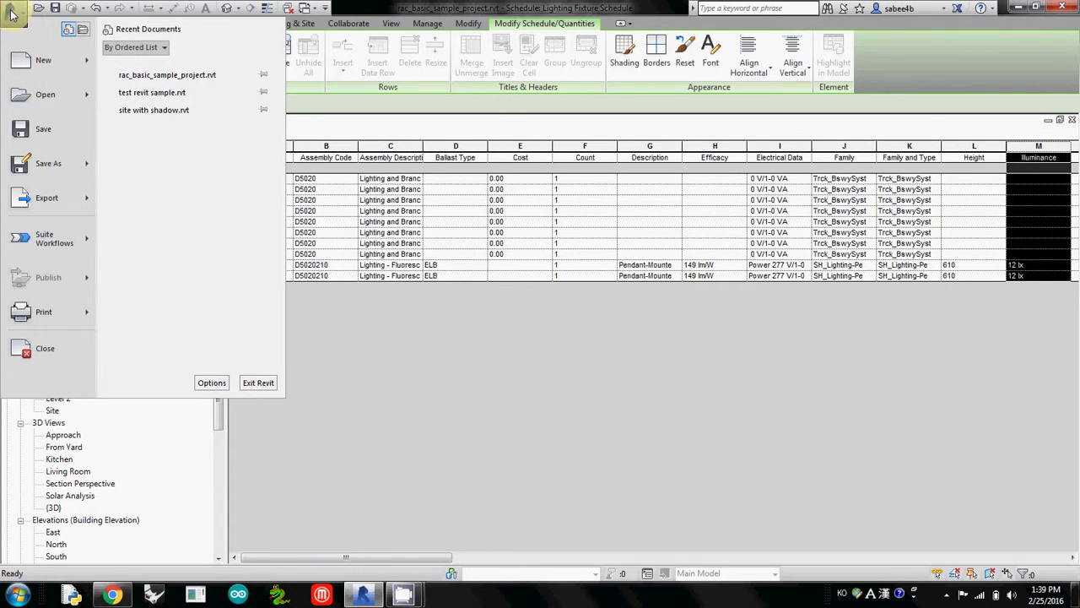
{"action": "mouse_move", "coordinate": [48, 198]}
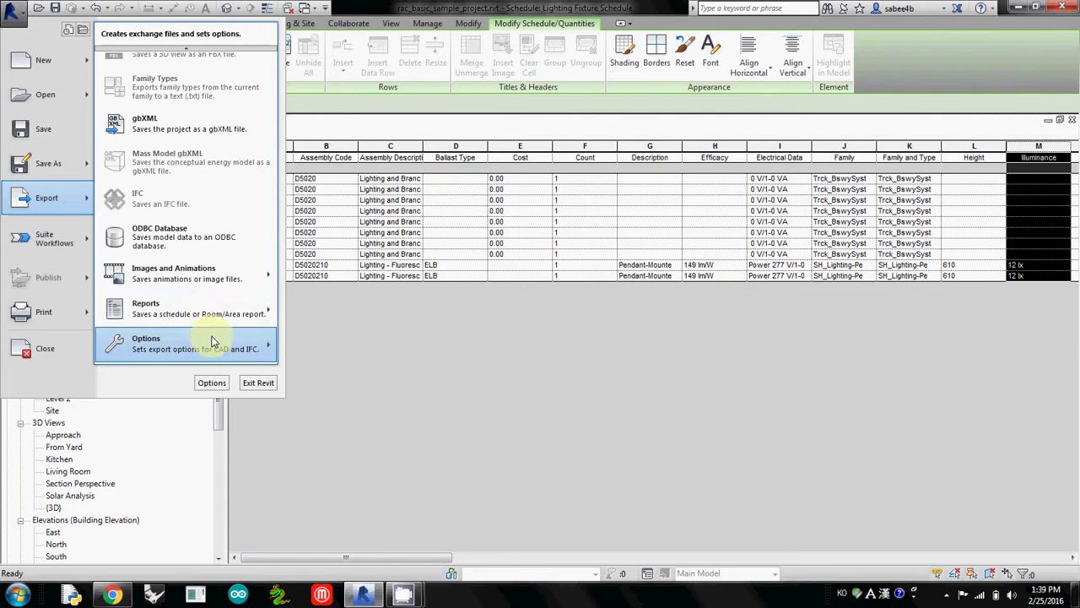
{"action": "mouse_move", "coordinate": [185, 308]}
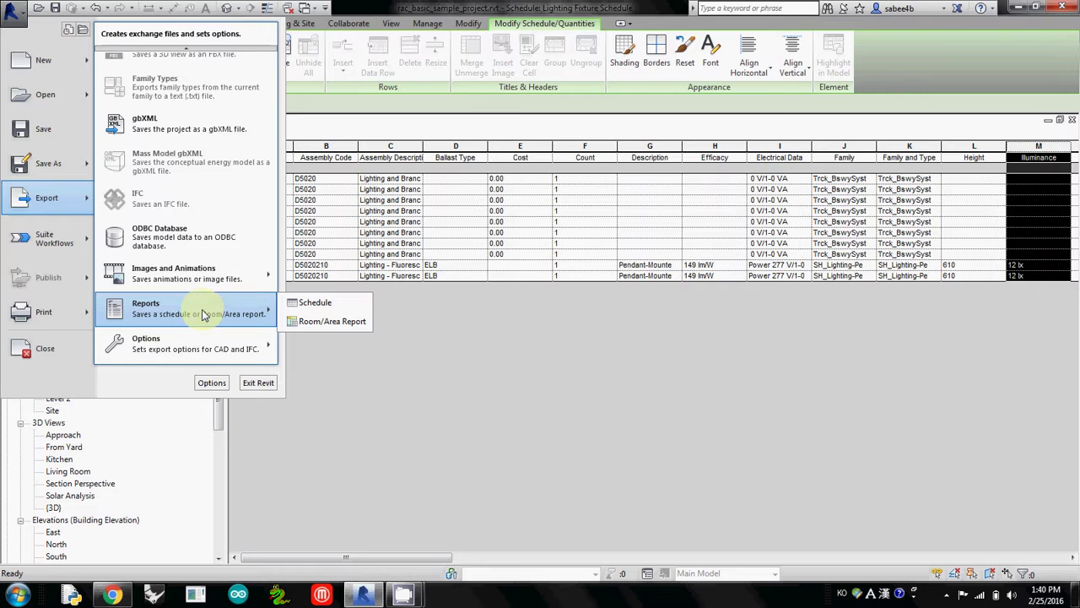
{"action": "left_click", "coordinate": [325, 305]}
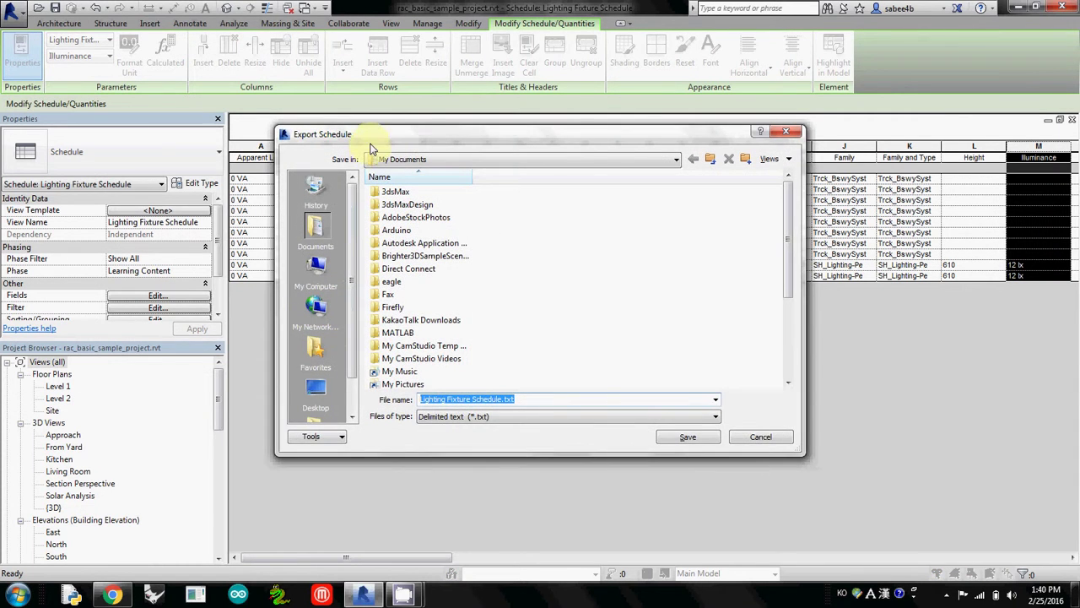
{"action": "left_click_drag", "start_coordinate": [370, 144], "coordinate": [301, 139]}
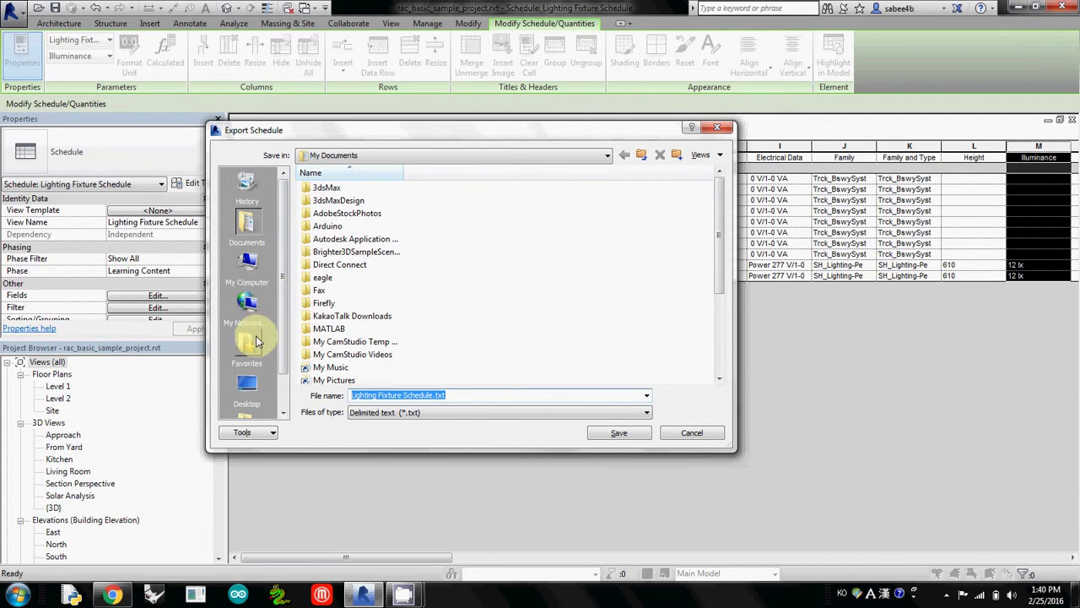
{"action": "left_click", "coordinate": [246, 386]}
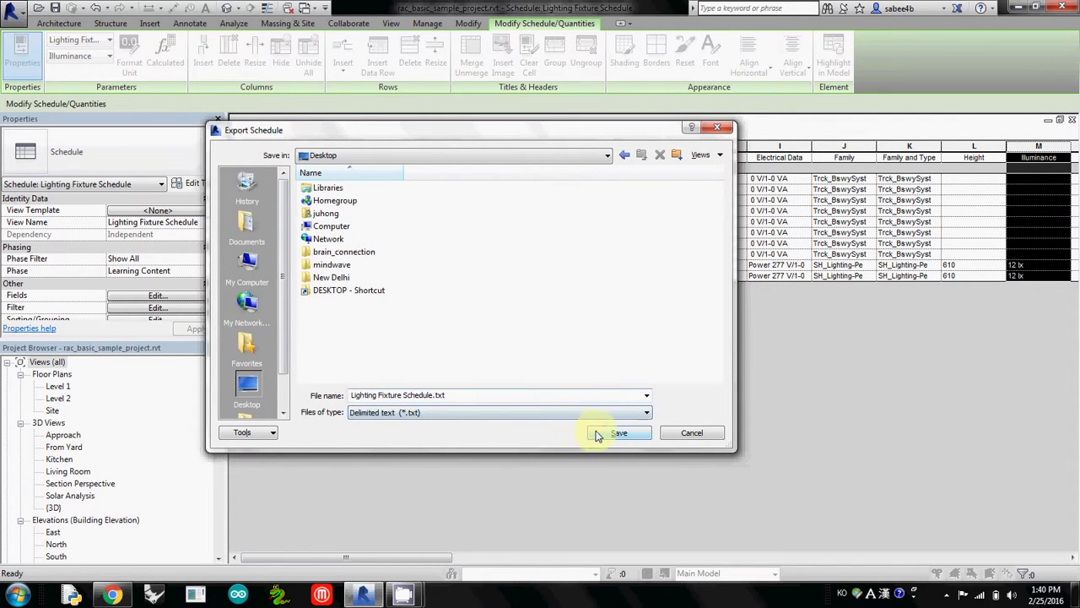
{"action": "left_click", "coordinate": [414, 412]}
{"action": "left_click", "coordinate": [616, 434]}
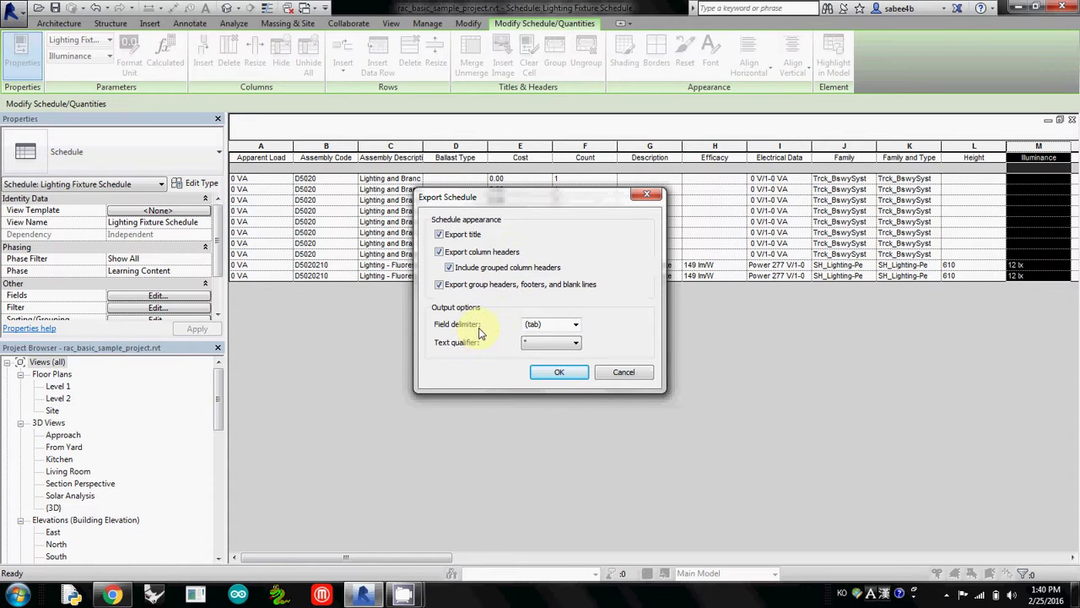
Step: Set comma as the field delimiter and (none) as text qualifier, then export
{"action": "left_click", "coordinate": [553, 324]}
{"action": "left_click", "coordinate": [577, 327]}
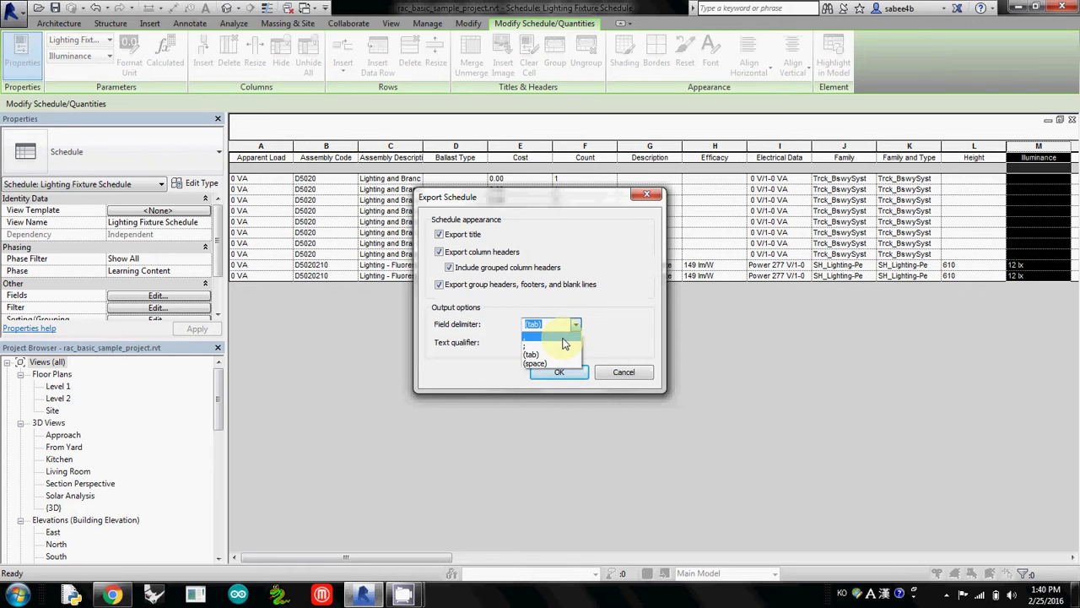
{"action": "left_click", "coordinate": [564, 338]}
{"action": "left_click", "coordinate": [577, 346]}
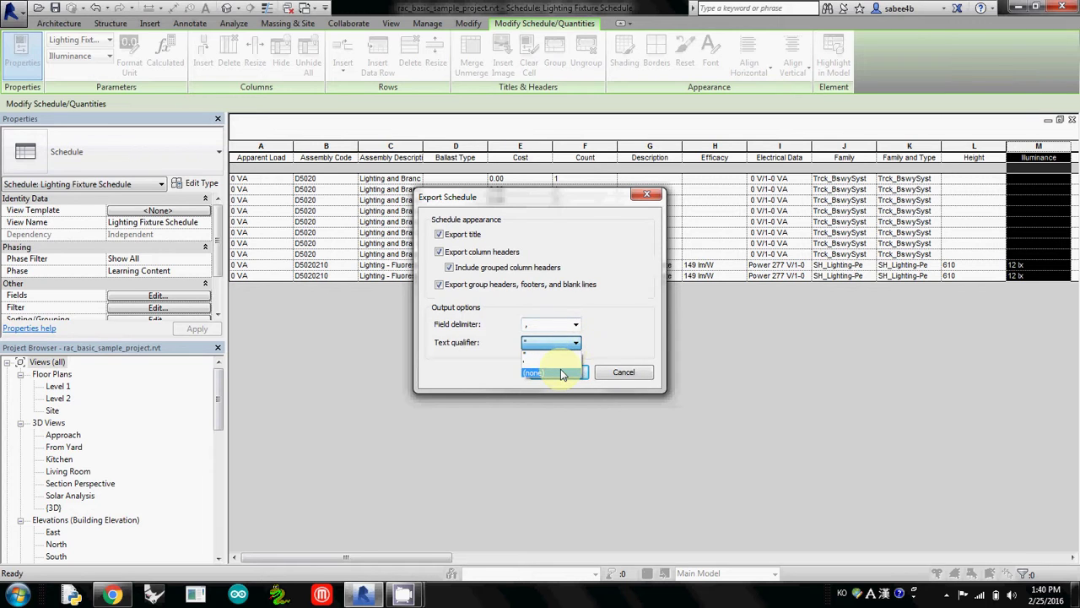
{"action": "left_click", "coordinate": [560, 372]}
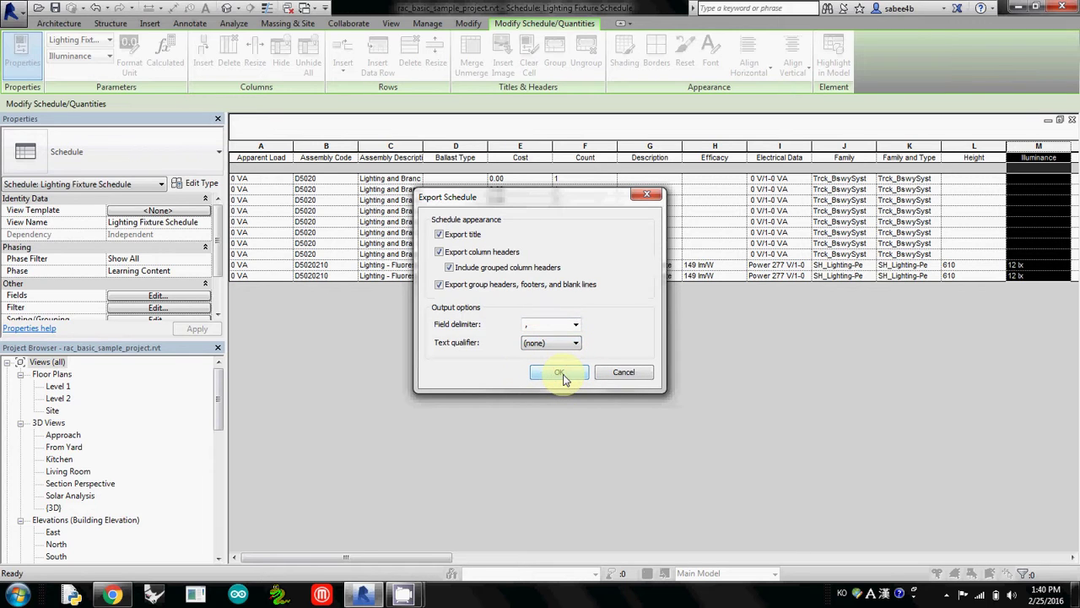
{"action": "left_click", "coordinate": [561, 372]}
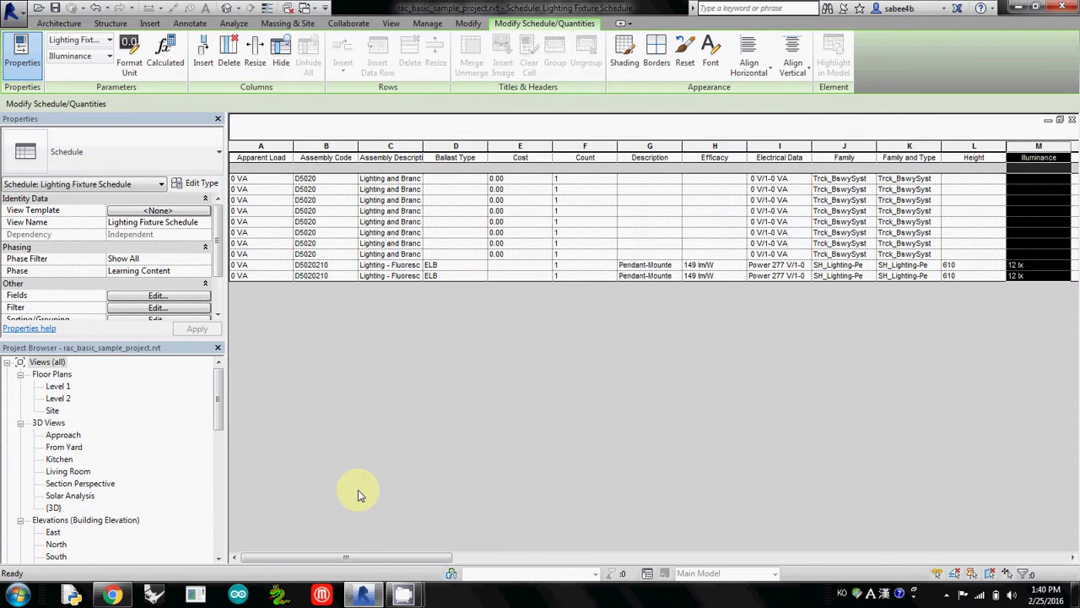
Step: Launch Microsoft Excel and maximize its window
{"action": "left_click", "coordinate": [12, 599]}
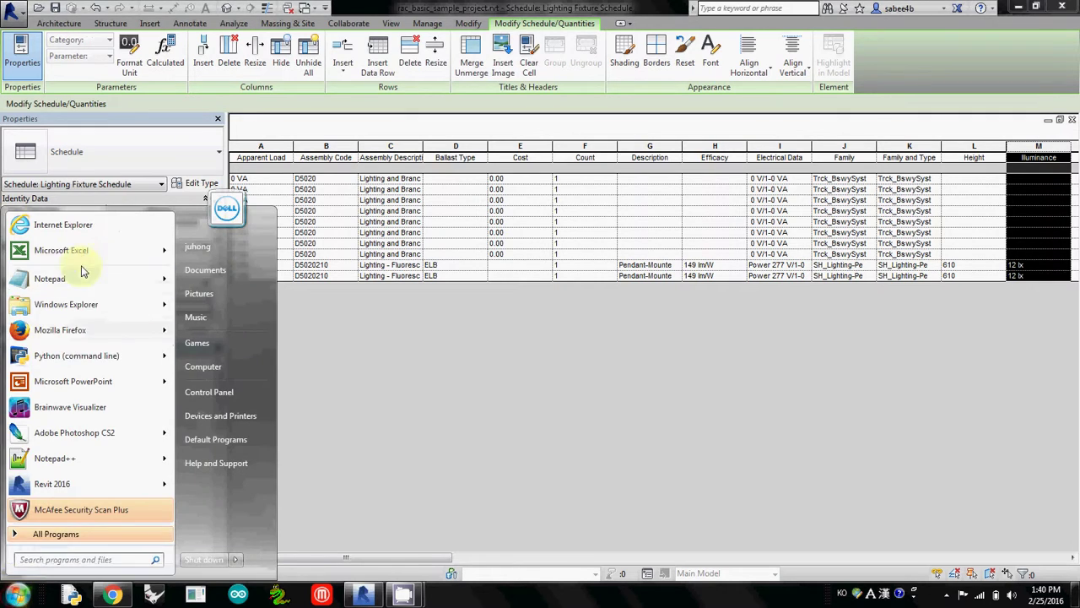
{"action": "left_click", "coordinate": [81, 253]}
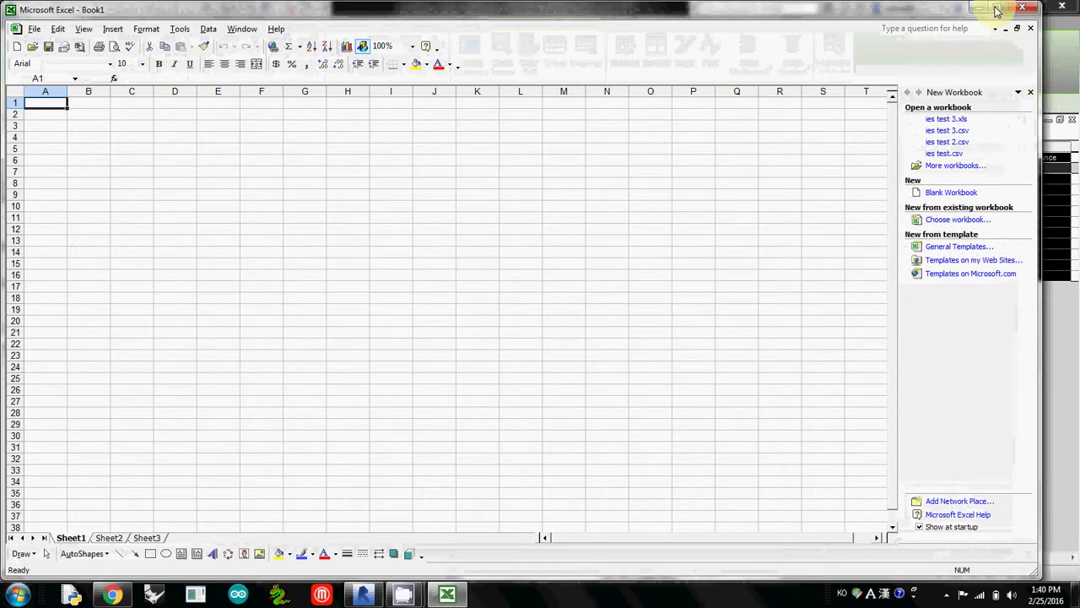
{"action": "left_click", "coordinate": [997, 8]}
Step: Open Lighting Fixture Schedule.txt from the Desktop with Files of type set to All Files
{"action": "left_click", "coordinate": [29, 23]}
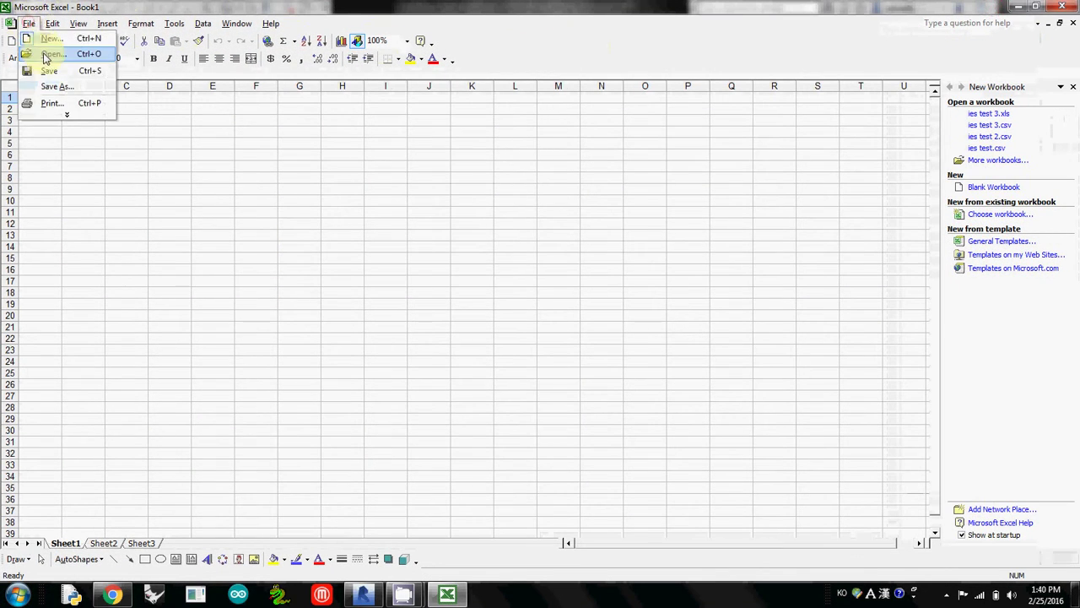
{"action": "left_click", "coordinate": [40, 49]}
{"action": "left_click", "coordinate": [32, 144]}
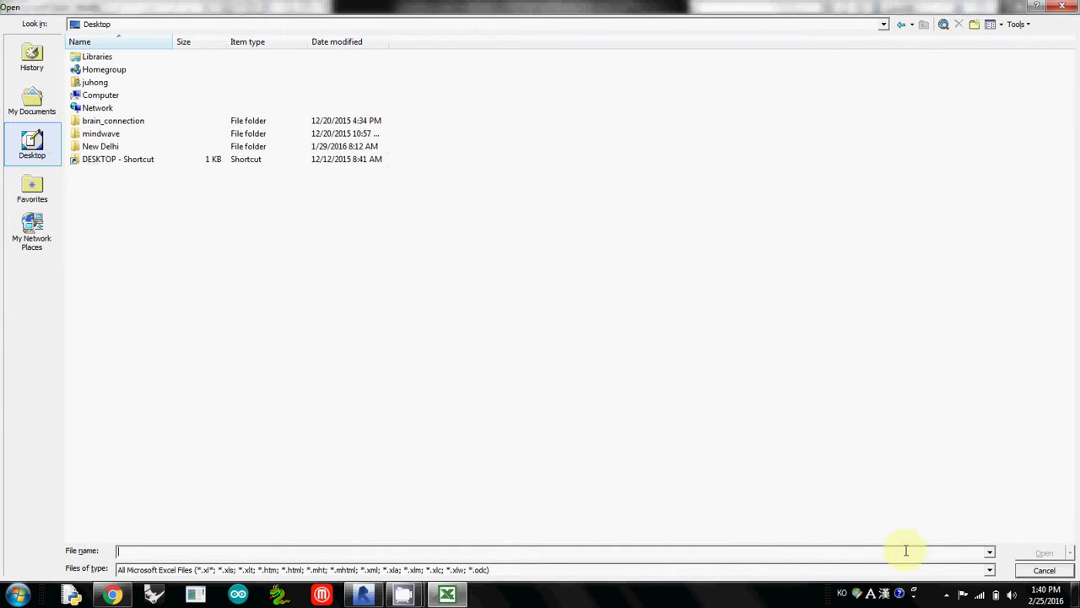
{"action": "left_click", "coordinate": [990, 570]}
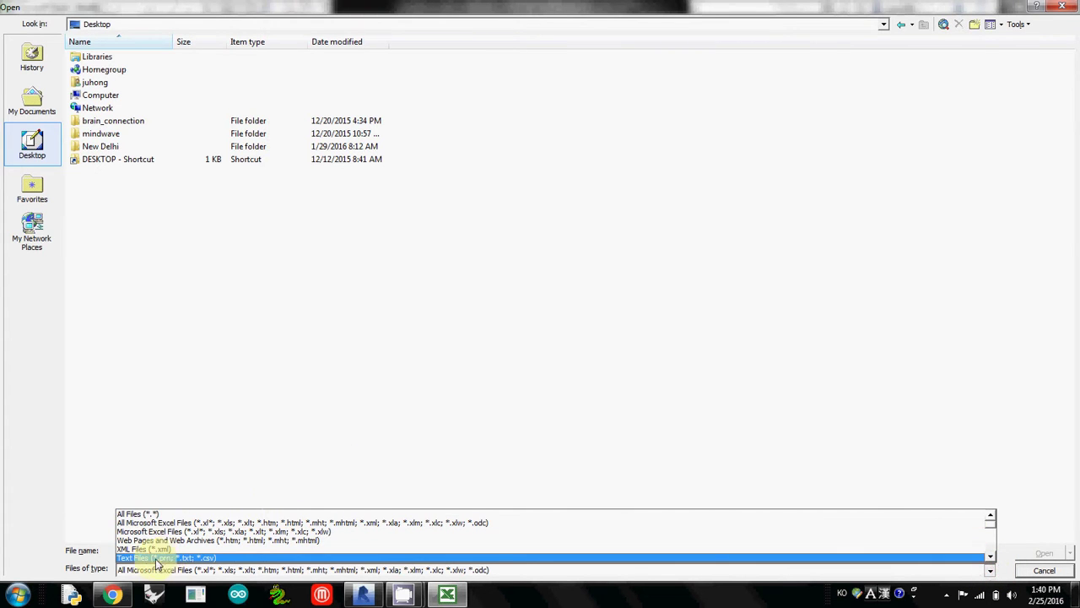
{"action": "left_click", "coordinate": [148, 515]}
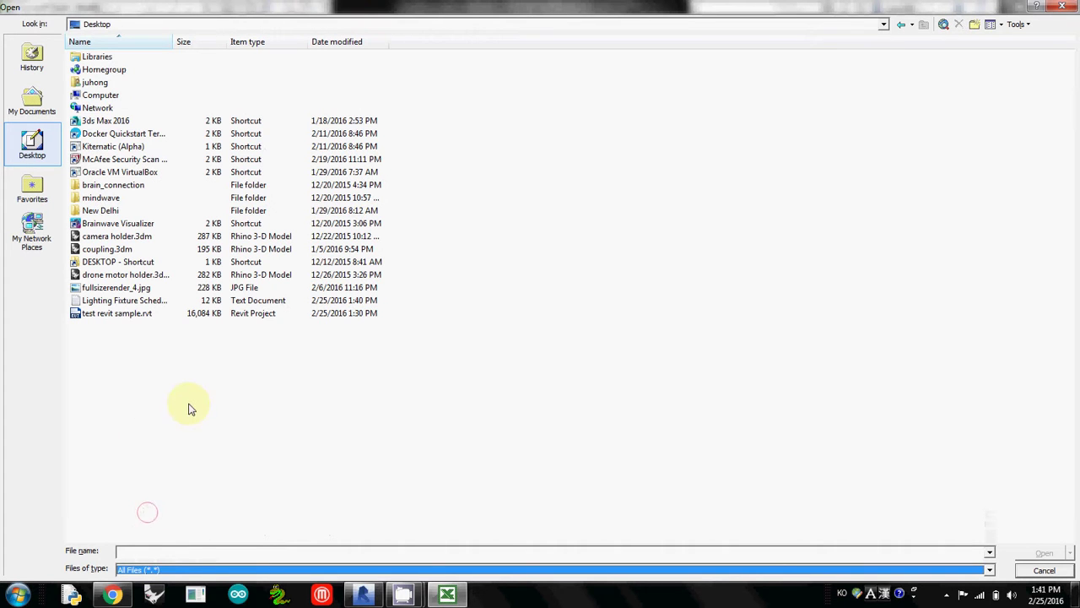
{"action": "left_click", "coordinate": [144, 300]}
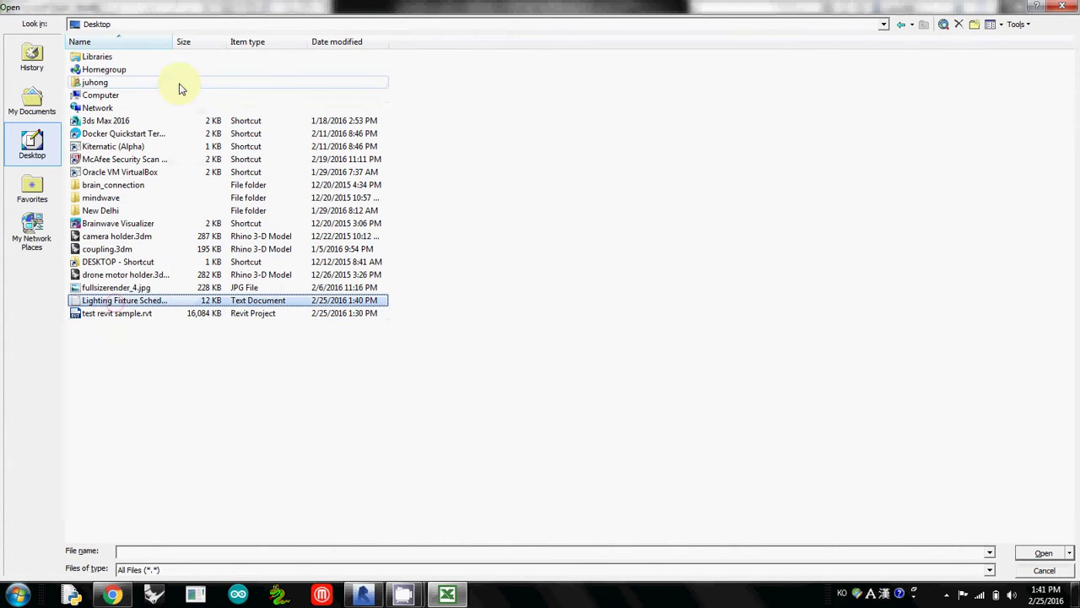
{"action": "left_click_drag", "start_coordinate": [170, 43], "coordinate": [316, 42]}
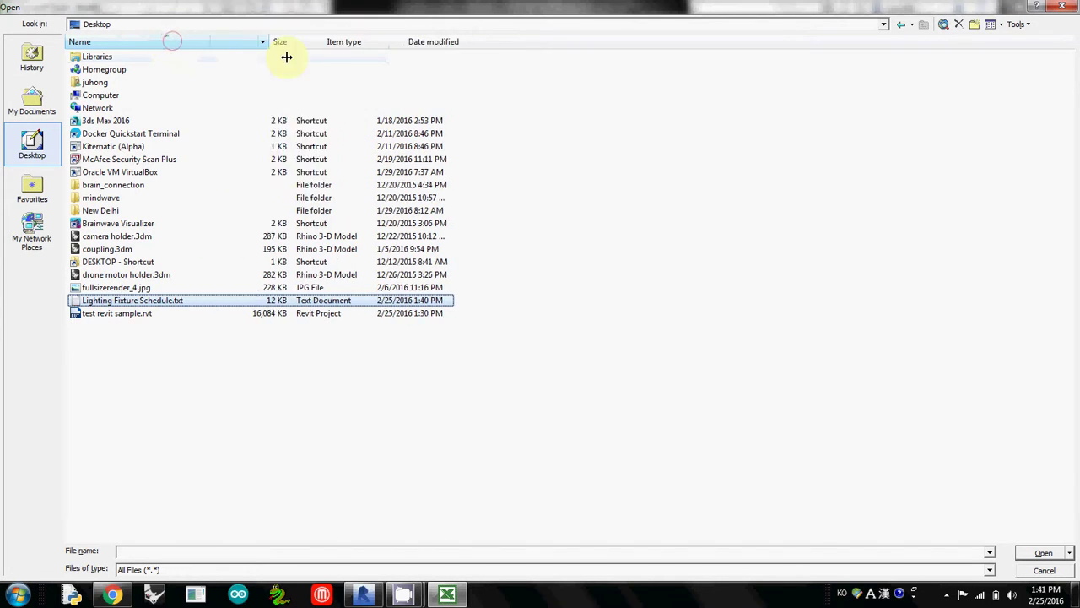
{"action": "left_click", "coordinate": [1043, 552]}
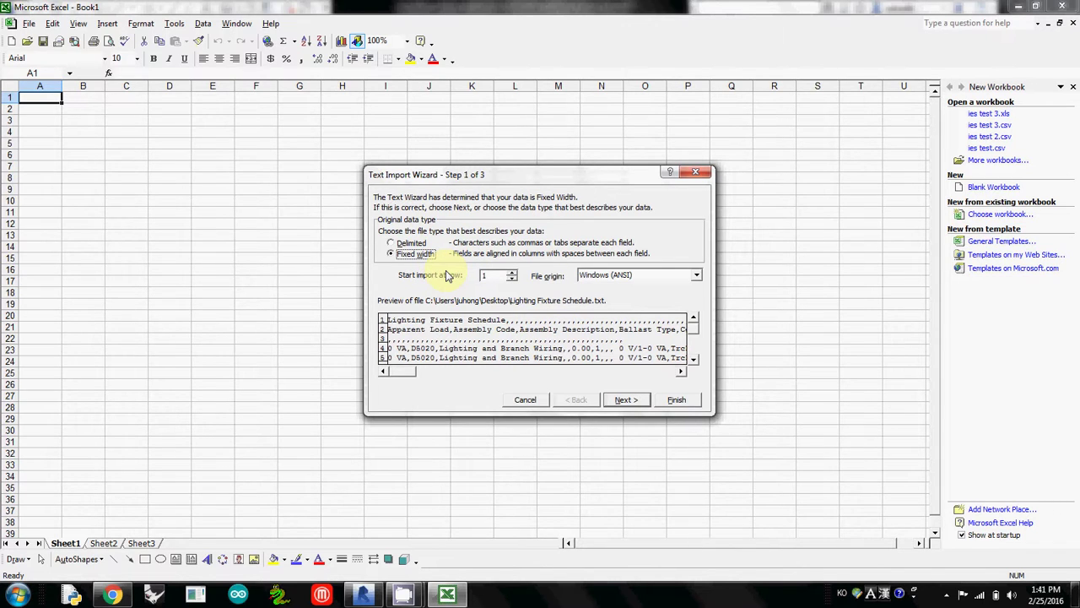
Step: Choose Delimited as the original data type in the Text Import Wizard
{"action": "left_click", "coordinate": [411, 243]}
{"action": "left_click", "coordinate": [403, 369]}
{"action": "left_click_drag", "start_coordinate": [438, 374], "coordinate": [415, 369]}
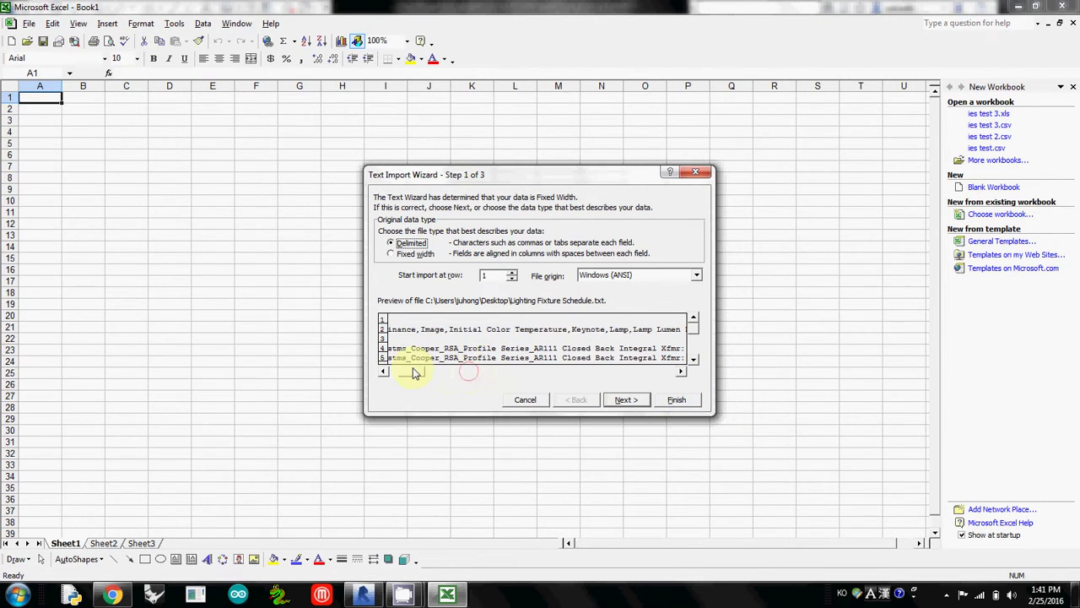
{"action": "left_click", "coordinate": [622, 406]}
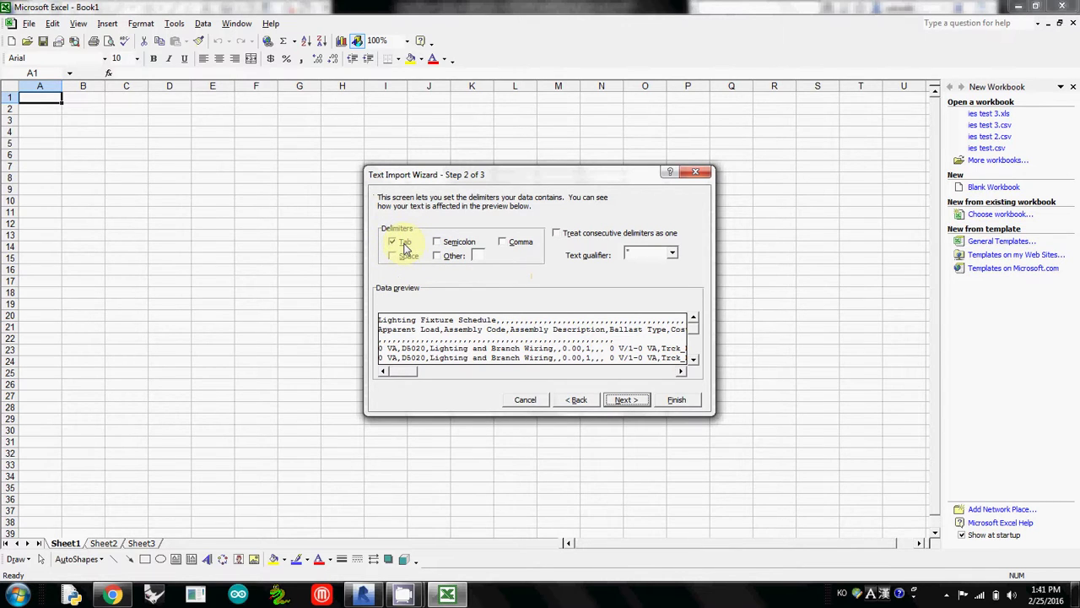
Step: Split on Comma only, unchecking Tab, with text qualifier set to (none)
{"action": "left_click", "coordinate": [501, 242]}
{"action": "left_click", "coordinate": [391, 242]}
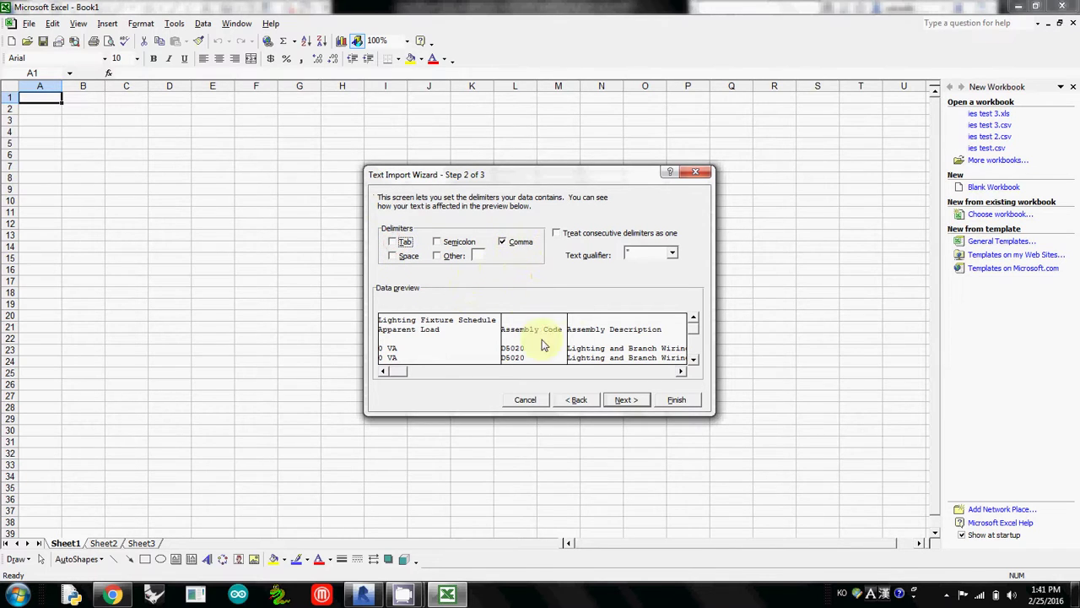
{"action": "mouse_move", "coordinate": [694, 332]}
{"action": "left_mouse_down"}
{"action": "mouse_move", "coordinate": [696, 342]}
{"action": "mouse_move", "coordinate": [692, 318]}
{"action": "left_mouse_up"}
{"action": "left_click", "coordinate": [673, 255]}
{"action": "left_click", "coordinate": [641, 282]}
{"action": "left_click", "coordinate": [626, 400]}
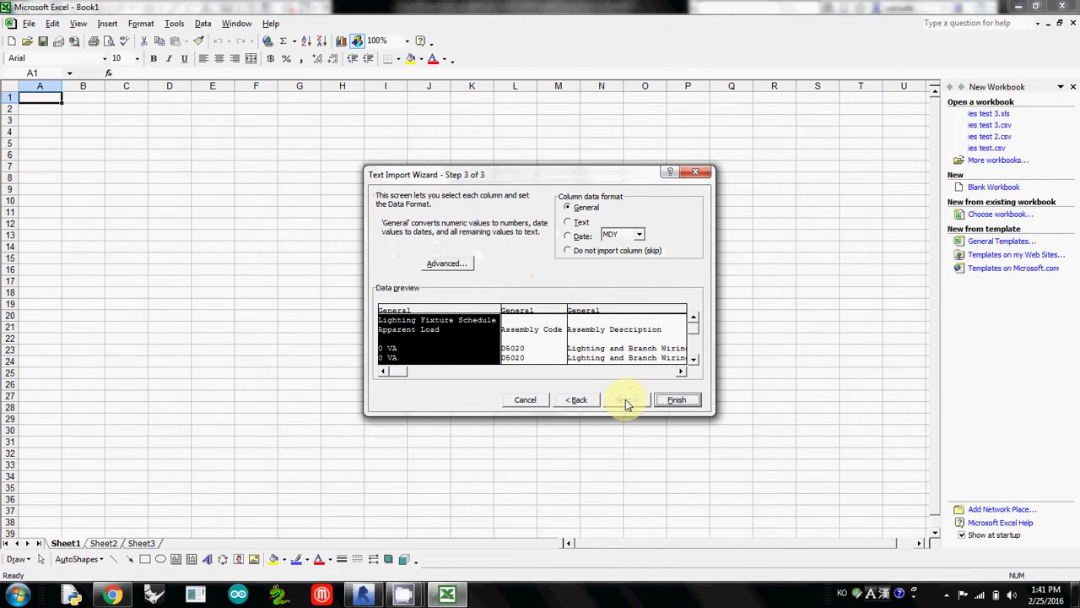
Step: Finish the import and autofit columns A, B, C, D, G, I and J
{"action": "left_click", "coordinate": [680, 401]}
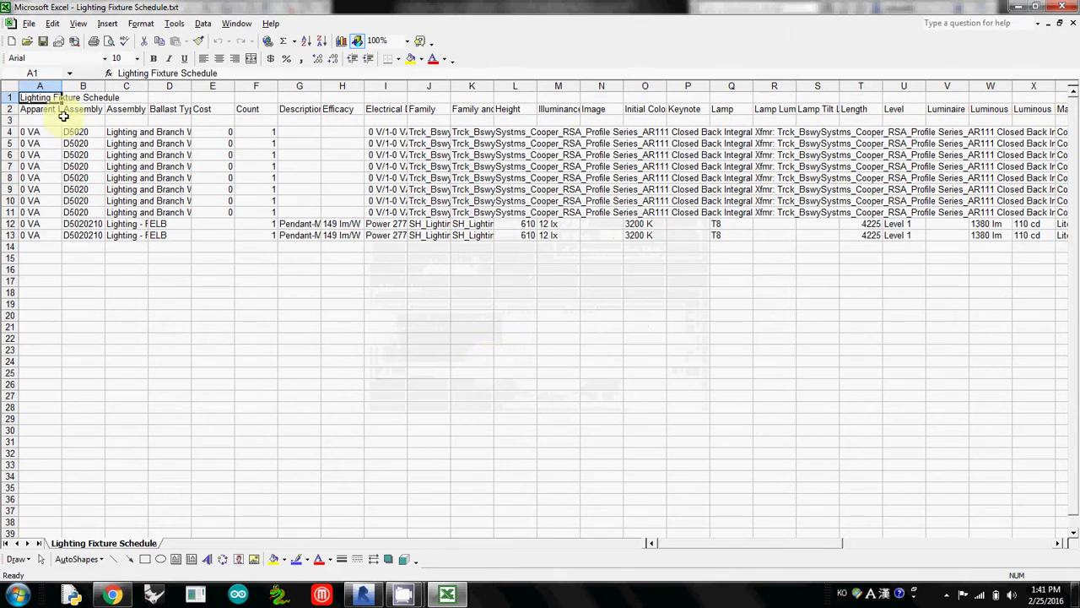
{"action": "double_click", "coordinate": [62, 87]}
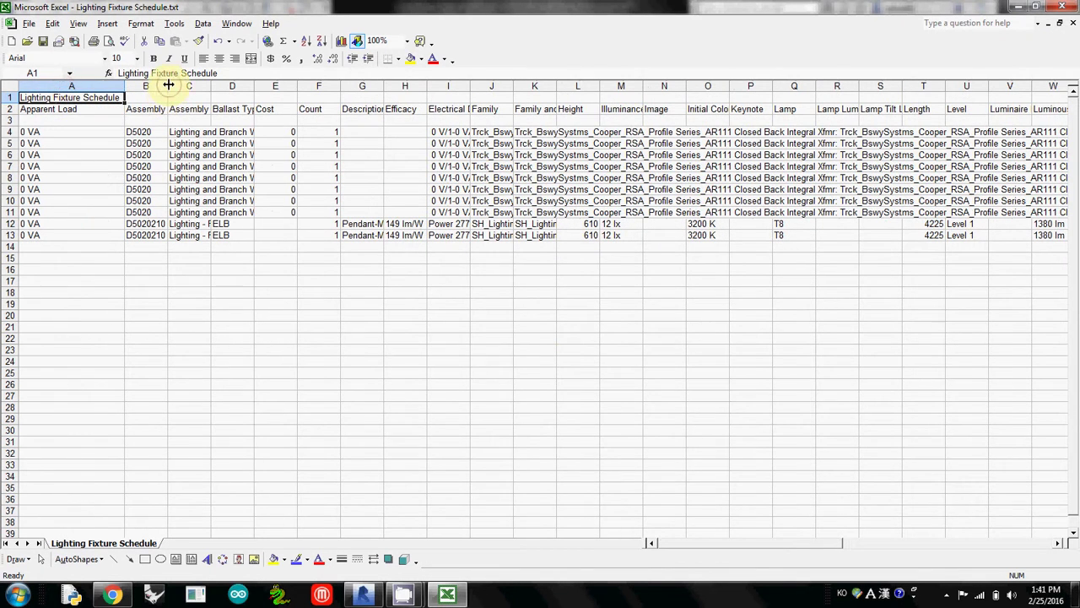
{"action": "double_click", "coordinate": [169, 86]}
{"action": "double_click", "coordinate": [235, 86]}
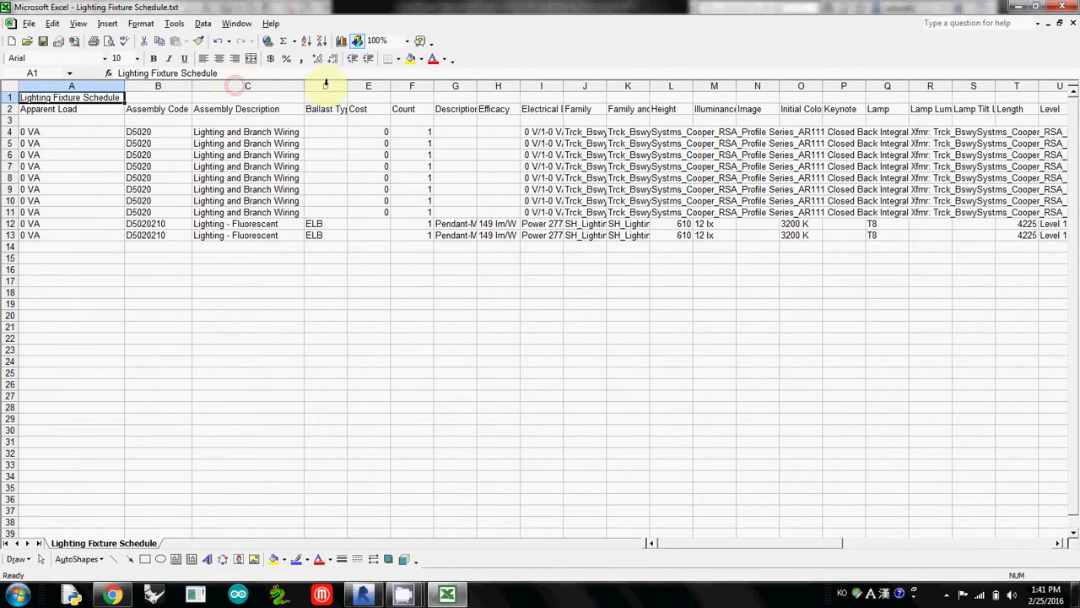
{"action": "double_click", "coordinate": [350, 85]}
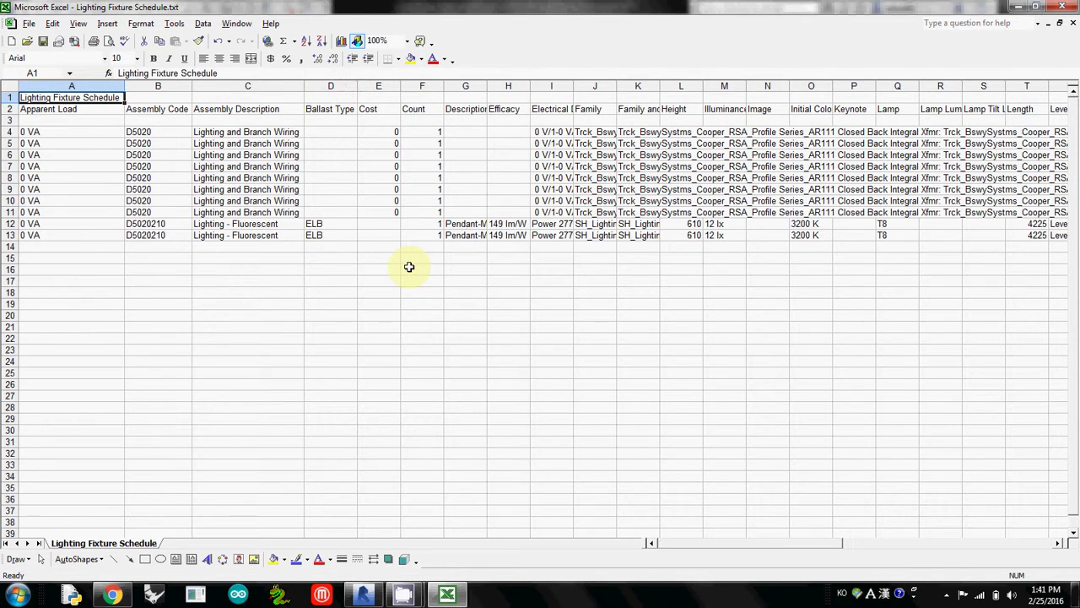
{"action": "double_click", "coordinate": [488, 85]}
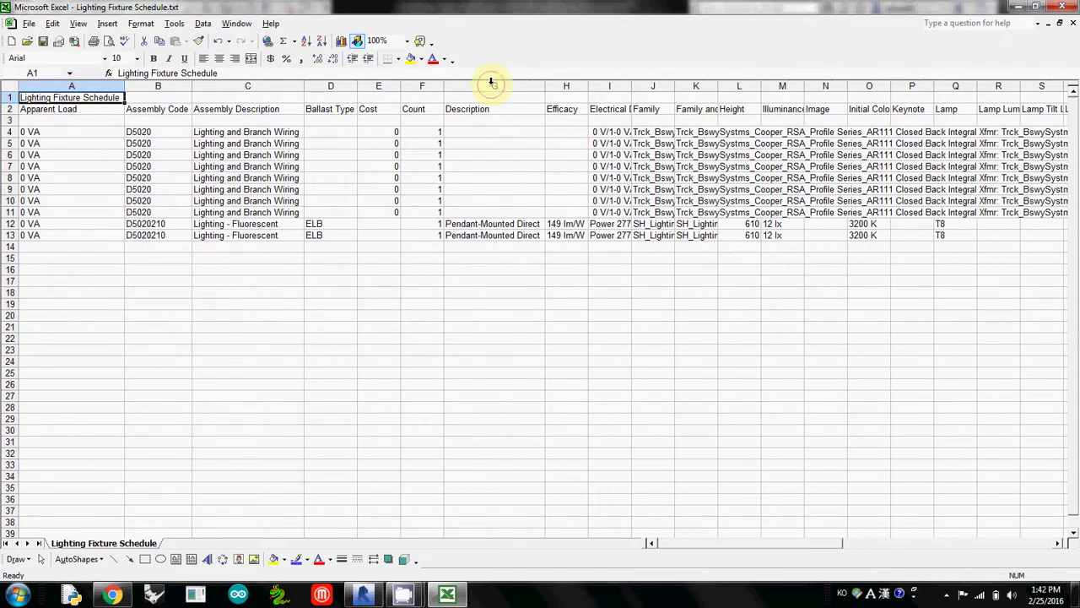
{"action": "double_click", "coordinate": [631, 85]}
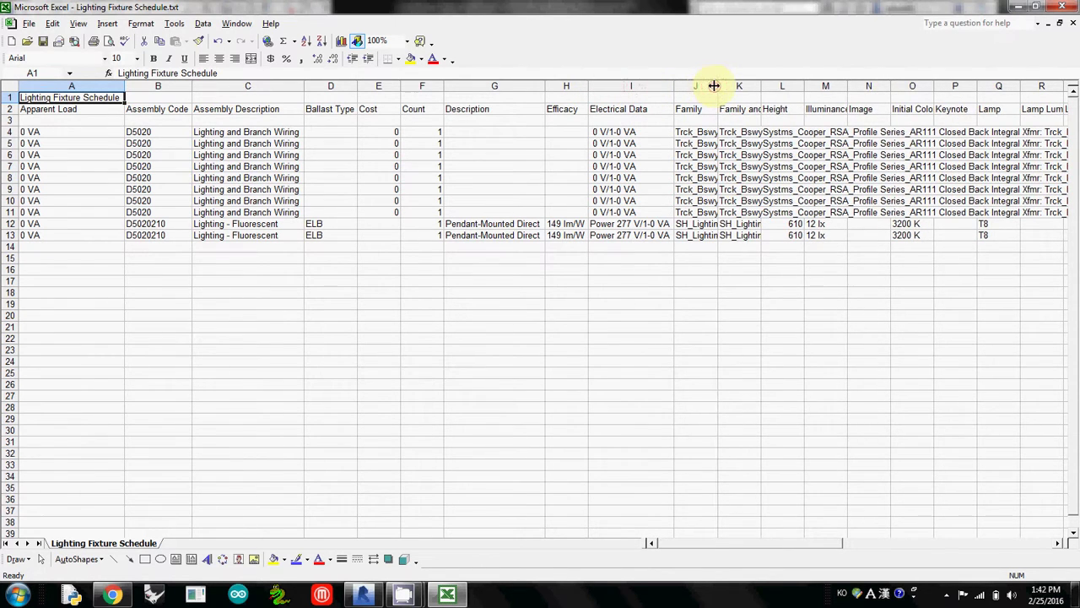
{"action": "double_click", "coordinate": [717, 86]}
Step: Select the Count column and the D5020 assembly codes B4:B11 to check totals
{"action": "left_click", "coordinate": [670, 294]}
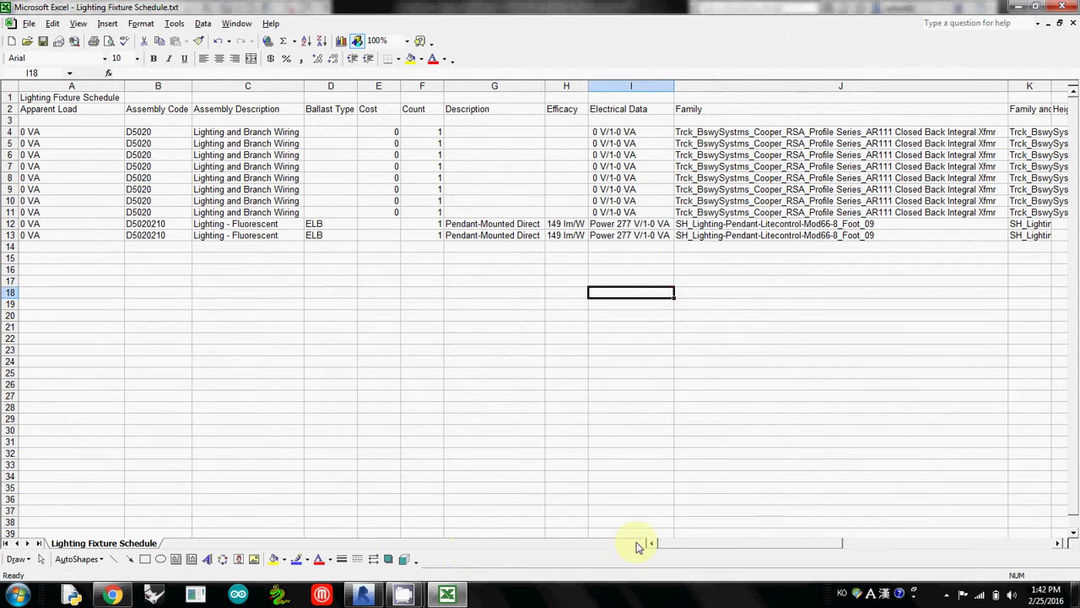
{"action": "mouse_move", "coordinate": [677, 544]}
{"action": "left_mouse_down"}
{"action": "mouse_move", "coordinate": [976, 572]}
{"action": "mouse_move", "coordinate": [658, 567]}
{"action": "left_mouse_up"}
{"action": "left_click", "coordinate": [422, 86]}
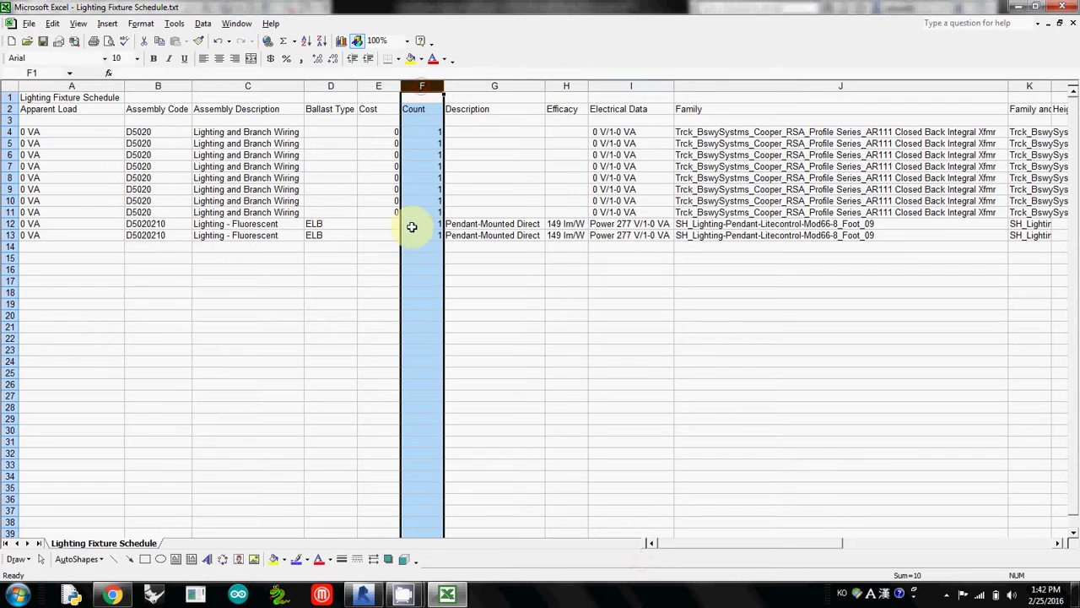
{"action": "left_click", "coordinate": [145, 130]}
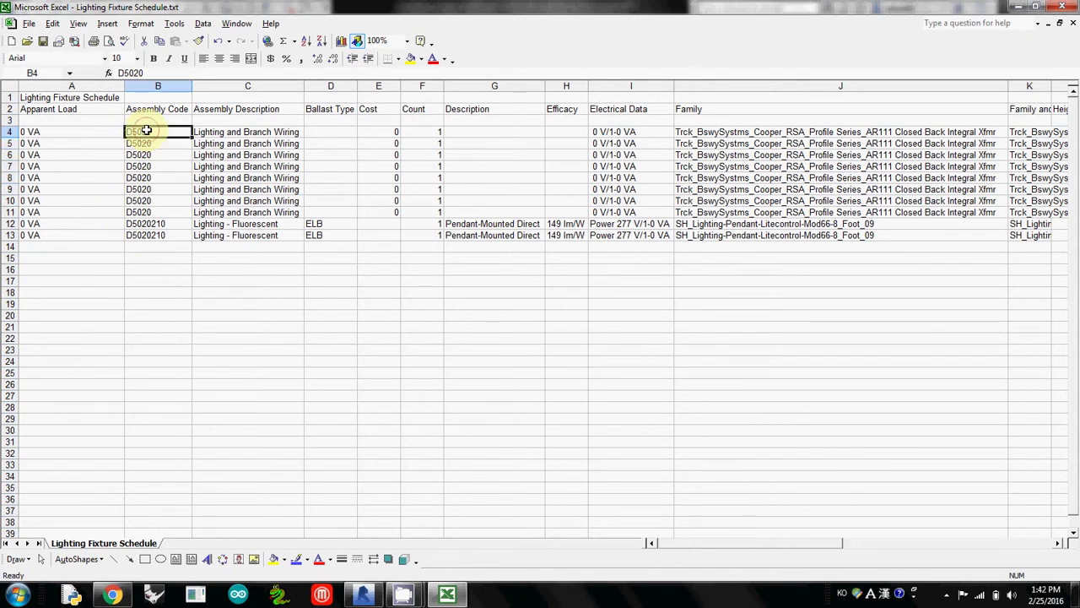
{"action": "left_click_drag", "start_coordinate": [145, 130], "coordinate": [150, 212]}
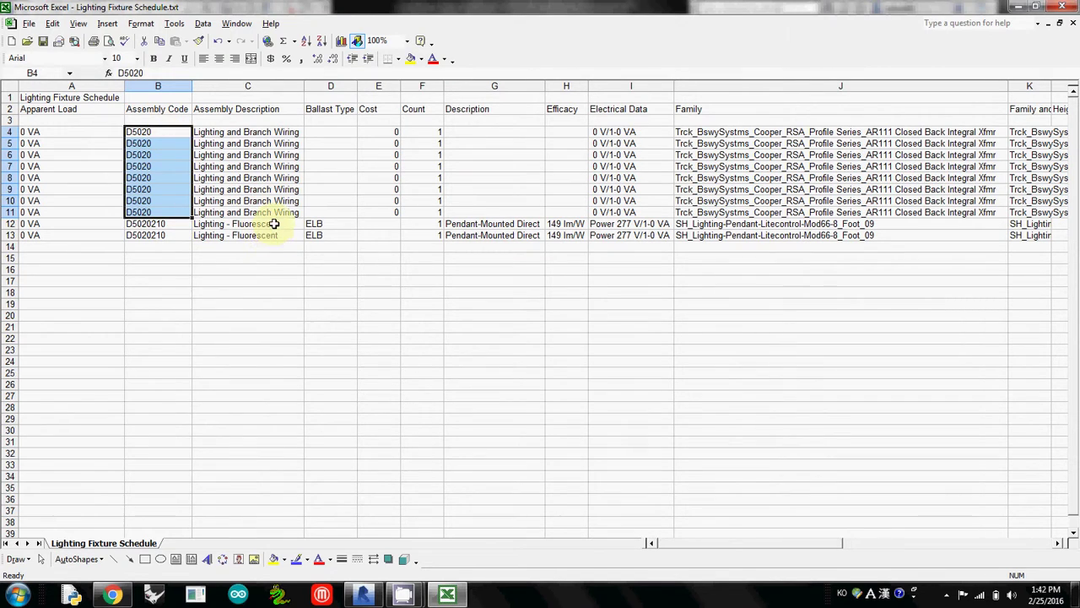
{"action": "left_click", "coordinate": [431, 225]}
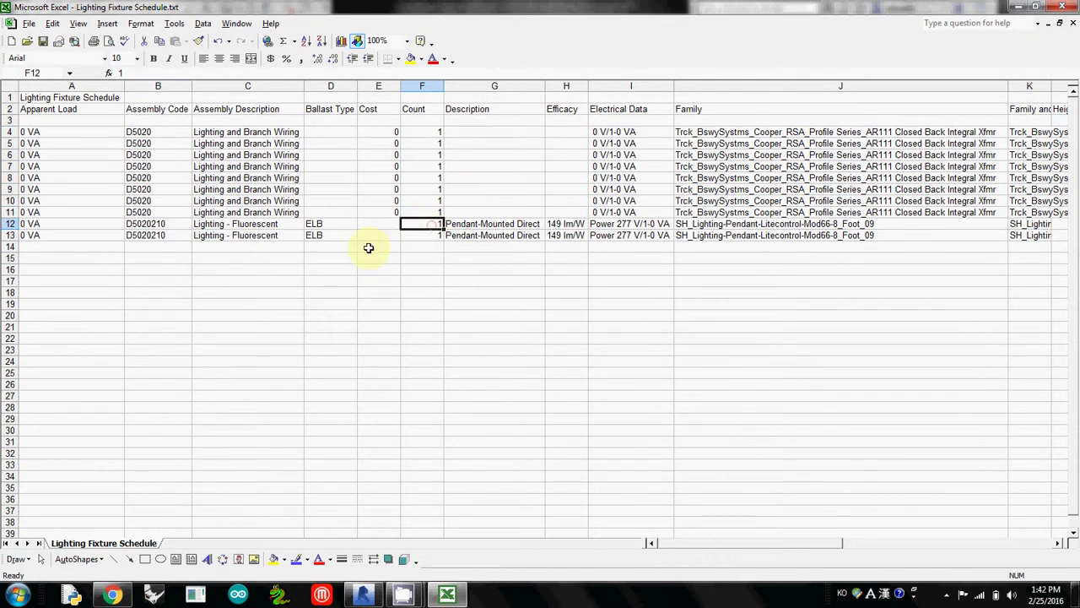
Step: Insert a blank row 12 between the D5020 and fluorescent fixture groups
{"action": "left_click", "coordinate": [11, 224]}
{"action": "right_click", "coordinate": [12, 224]}
{"action": "left_click", "coordinate": [45, 294]}
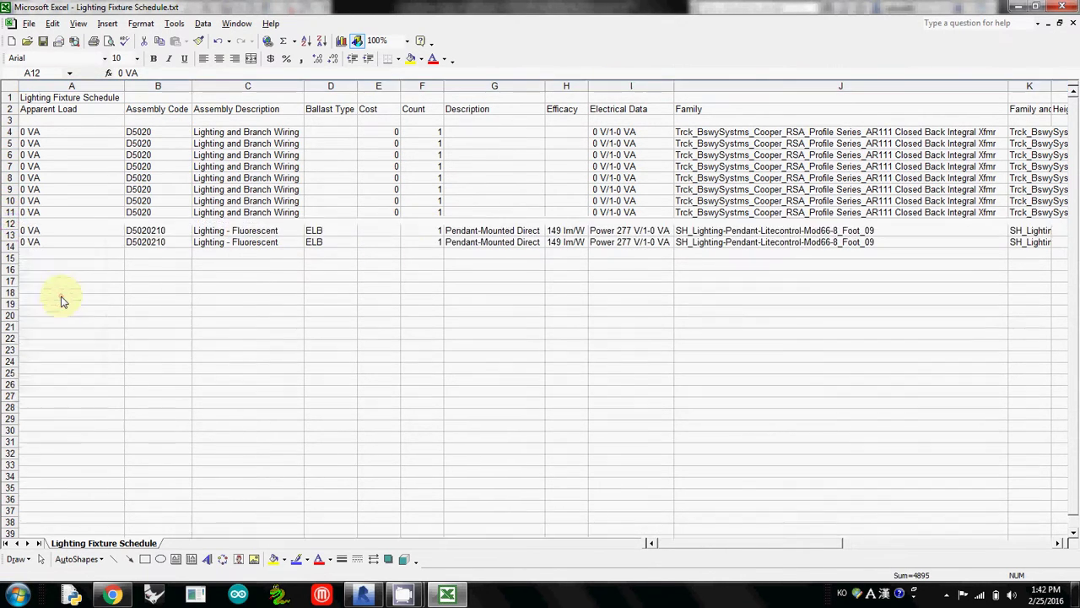
{"action": "left_click", "coordinate": [7, 257]}
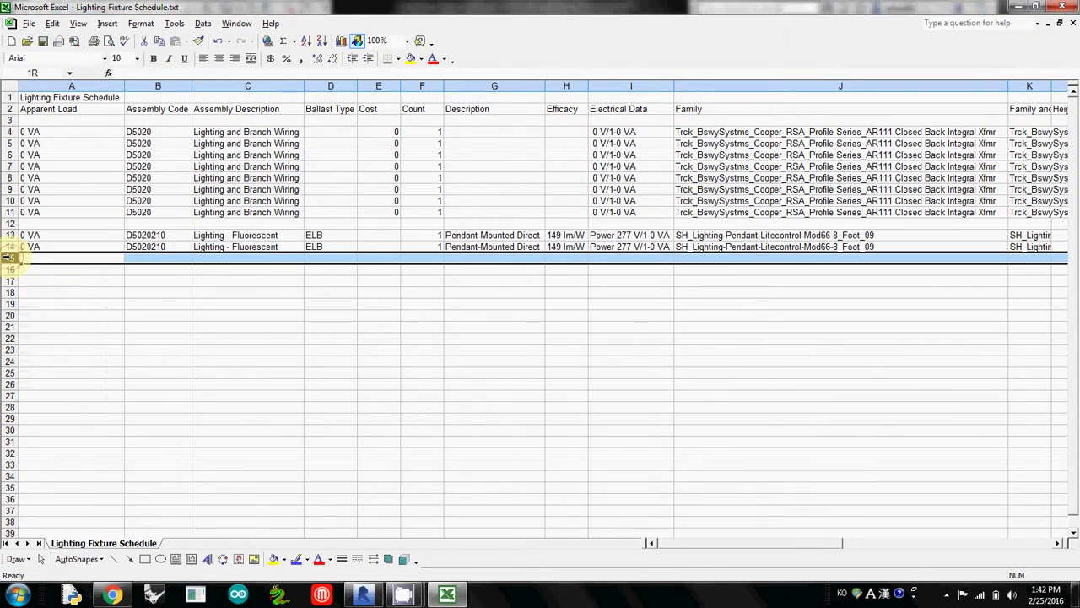
{"action": "left_click", "coordinate": [416, 223]}
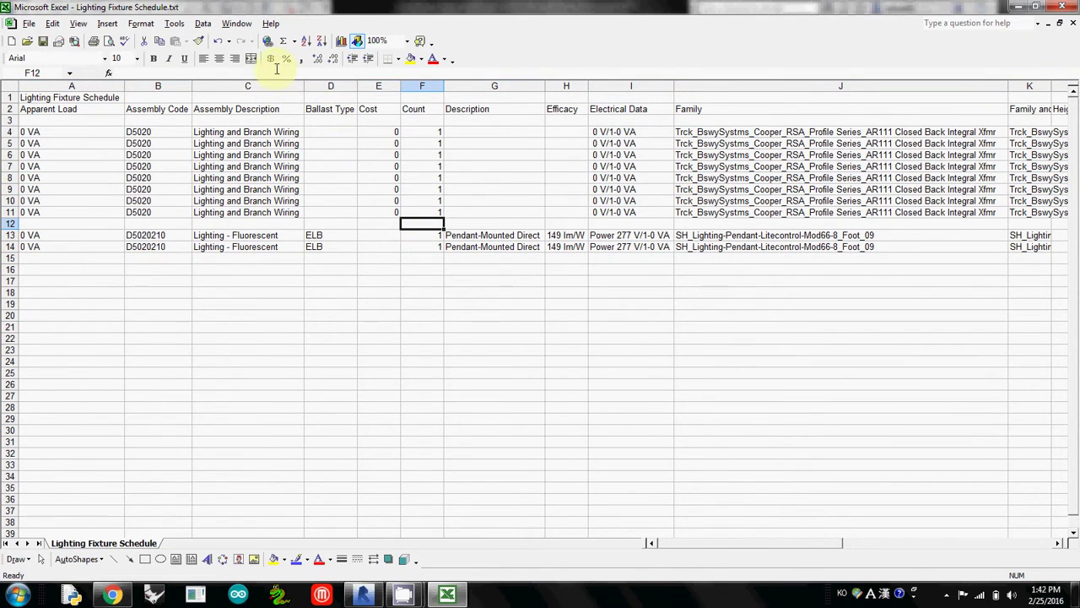
Step: AutoSum the D5020 counts into F12 (total 8) and label E12 'sum'
{"action": "left_click", "coordinate": [283, 41]}
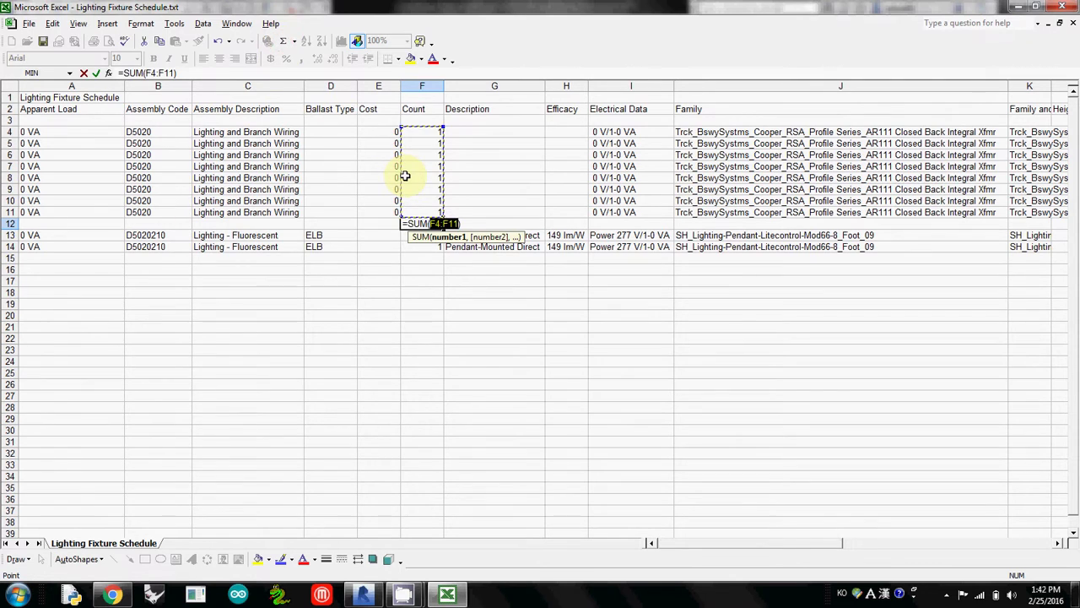
{"action": "key", "text": "Return"}
{"action": "left_click", "coordinate": [381, 225]}
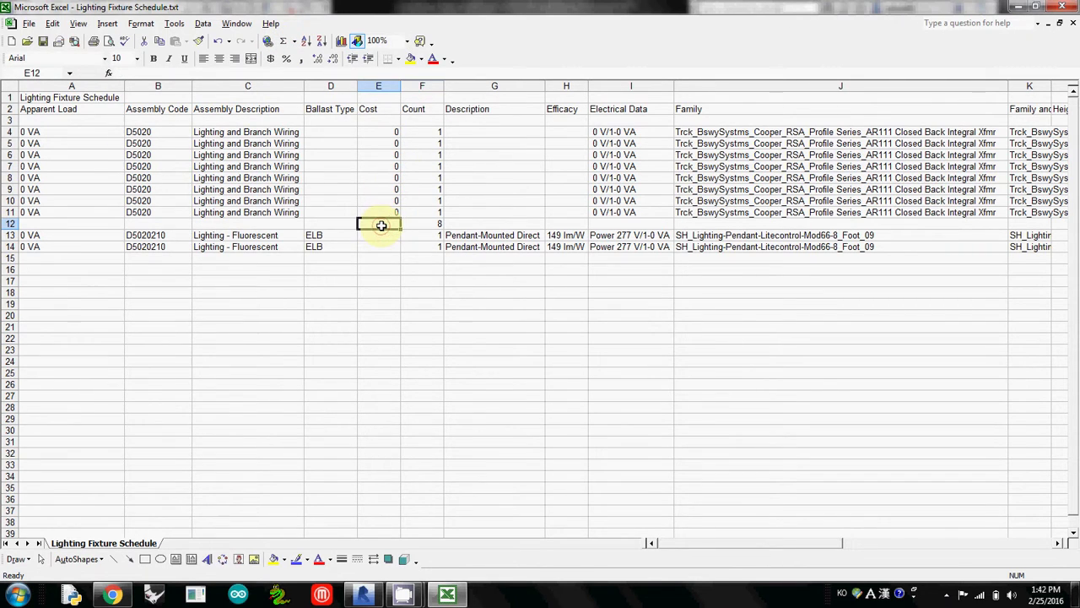
{"action": "type", "text": "sum"}
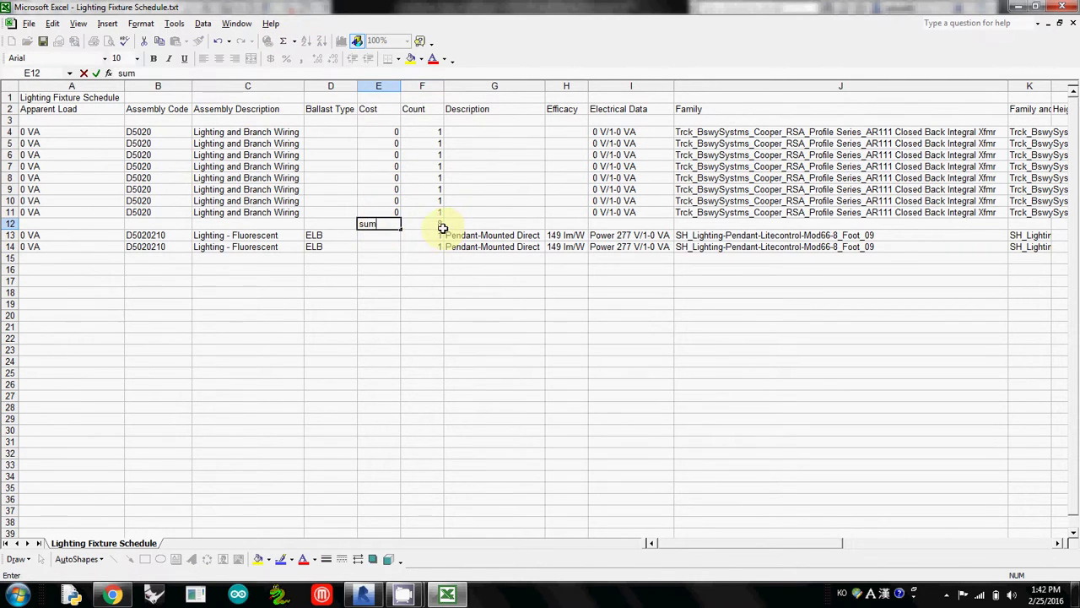
{"action": "left_click", "coordinate": [432, 225]}
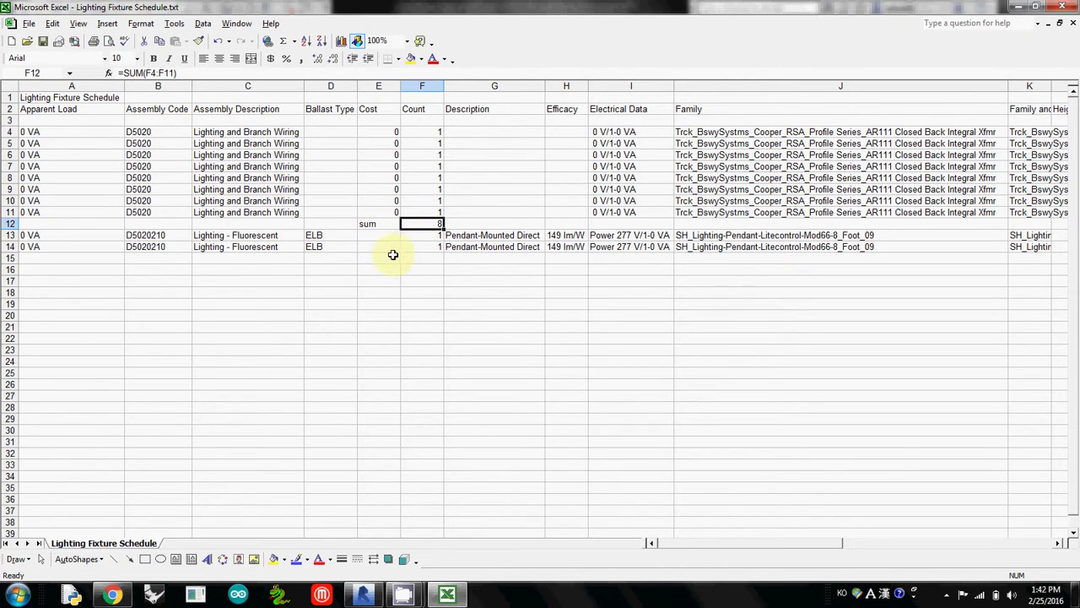
Step: Label E15 'sum' and AutoSum the fluorescent counts into F15, totalling 2
{"action": "left_click", "coordinate": [392, 256]}
{"action": "type", "text": "sum"}
{"action": "left_click", "coordinate": [422, 256]}
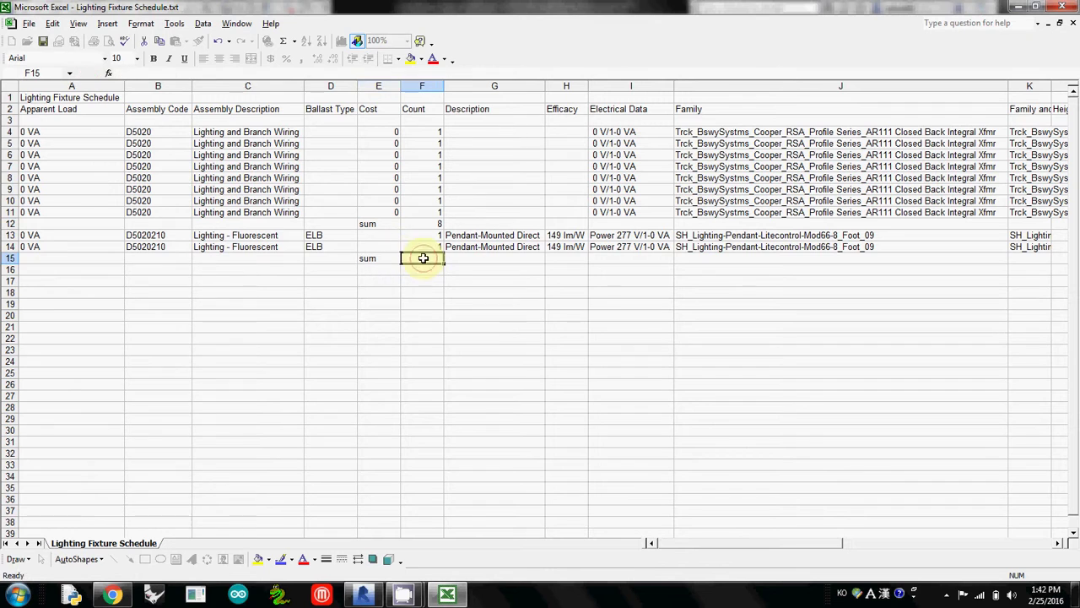
{"action": "left_click", "coordinate": [282, 40]}
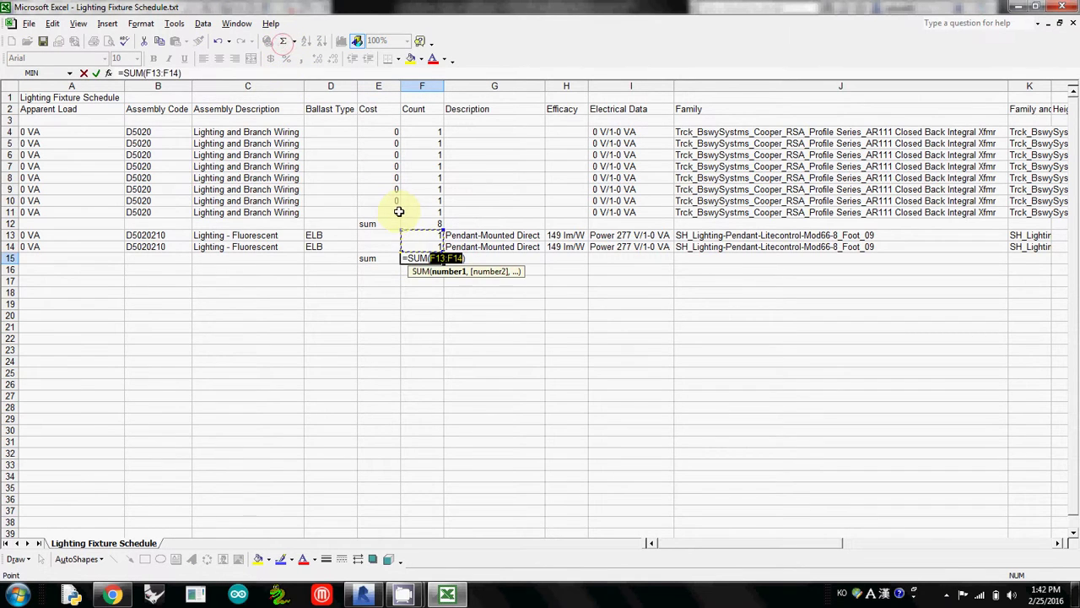
{"action": "key", "text": "Return"}
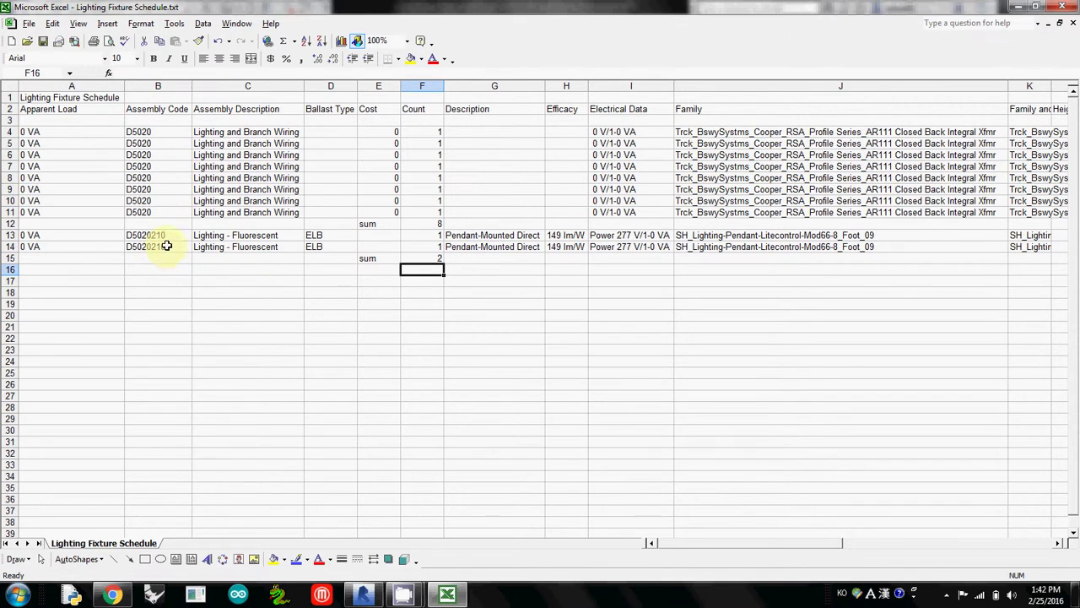
{"action": "left_click", "coordinate": [422, 284]}
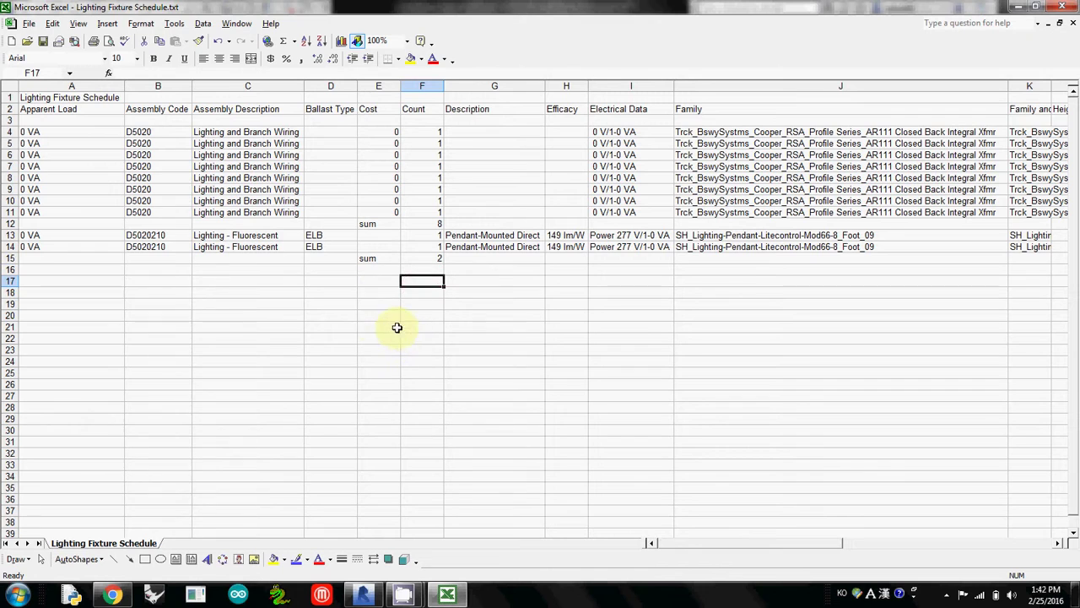
{"action": "left_click", "coordinate": [478, 314]}
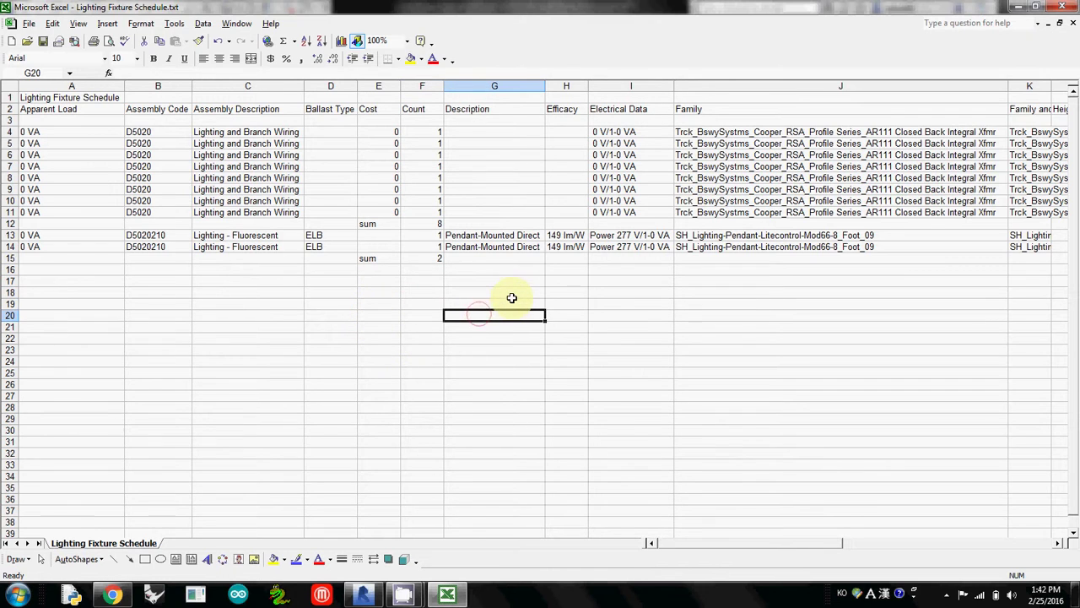
{"action": "left_click", "coordinate": [380, 133]}
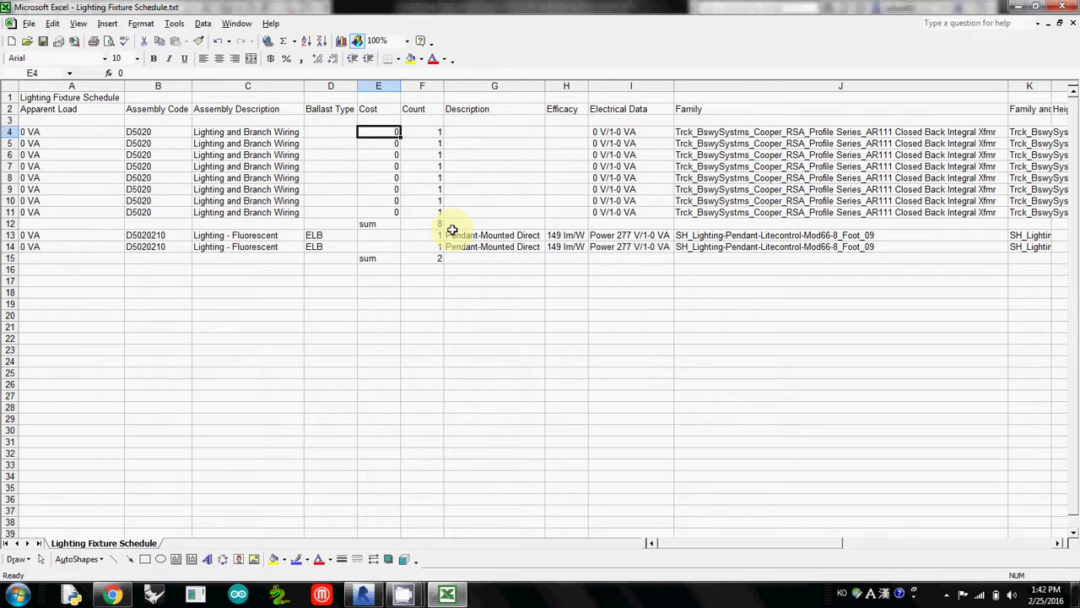
Step: Enter a cost of 500 in E4 and fill it down through E11 for the D5020 fixtures
{"action": "type", "text": "500"}
{"action": "key", "text": "Return"}
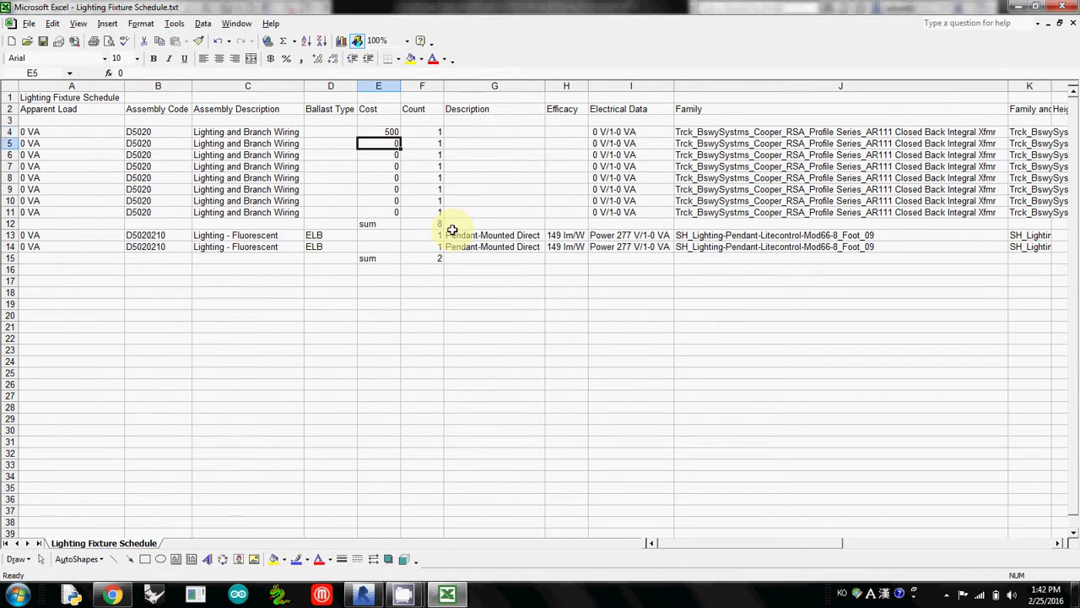
{"action": "left_click", "coordinate": [390, 133]}
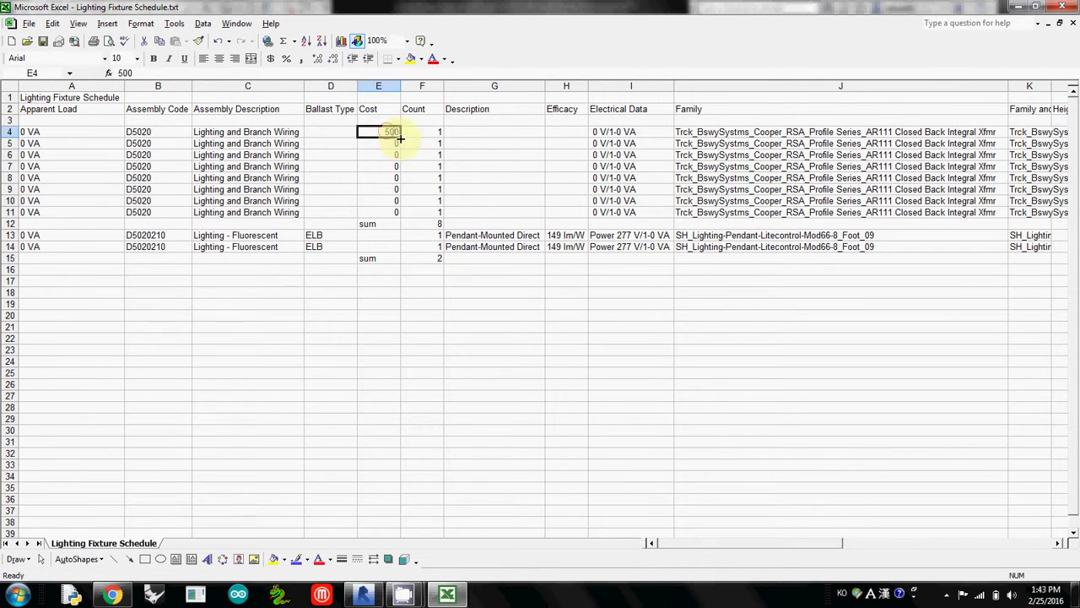
{"action": "left_click_drag", "start_coordinate": [400, 137], "coordinate": [402, 215]}
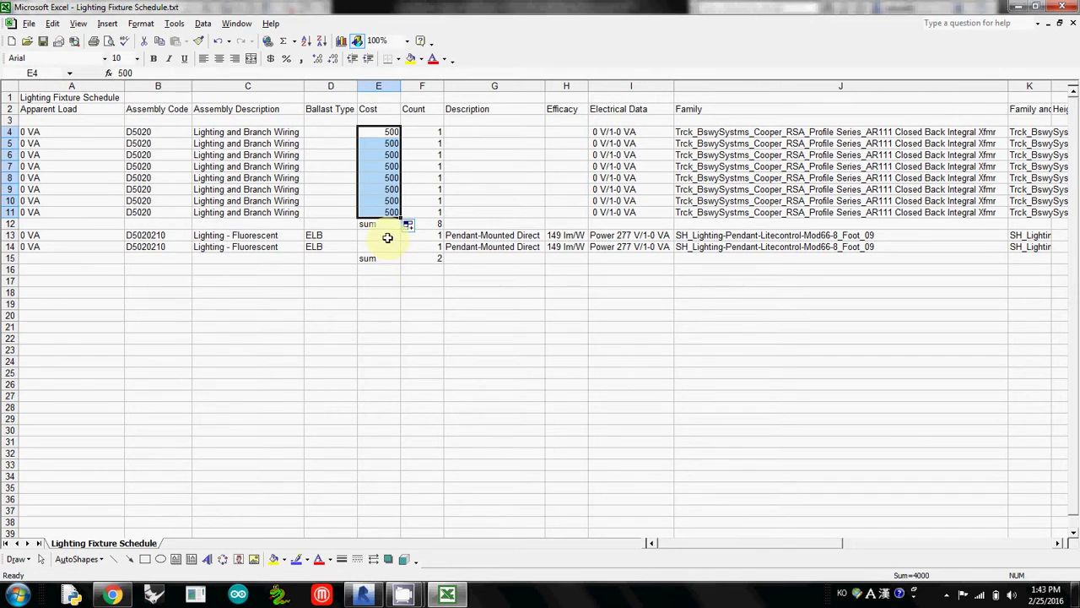
Step: Enter a cost of 600 in E13 and E14 for the two fluorescent fixtures
{"action": "left_click", "coordinate": [388, 237]}
{"action": "type", "text": "600"}
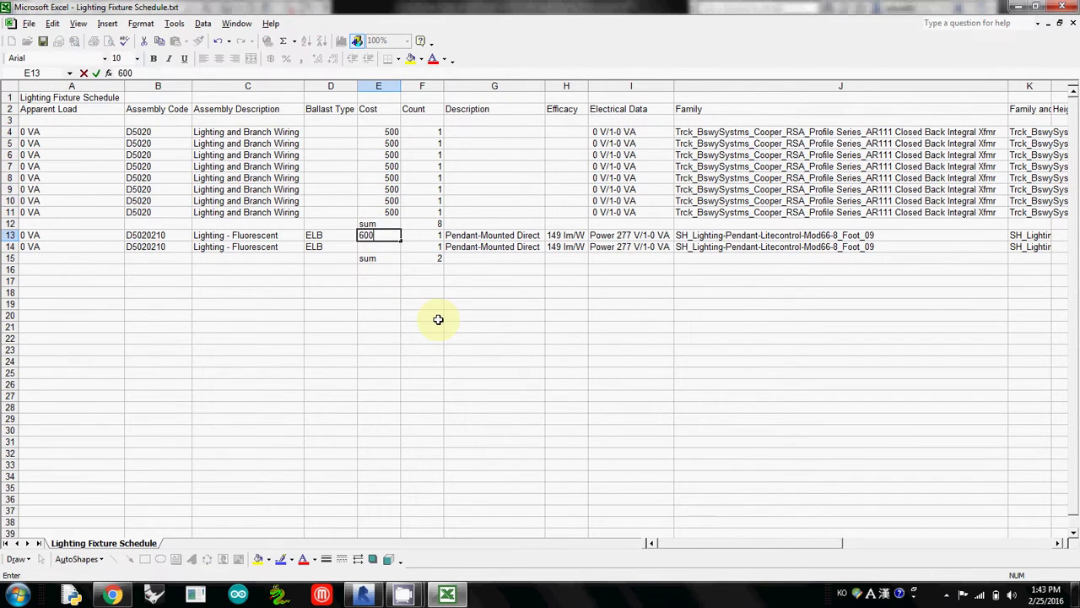
{"action": "key", "text": "Return"}
{"action": "type", "text": "600"}
{"action": "key", "text": "Return"}
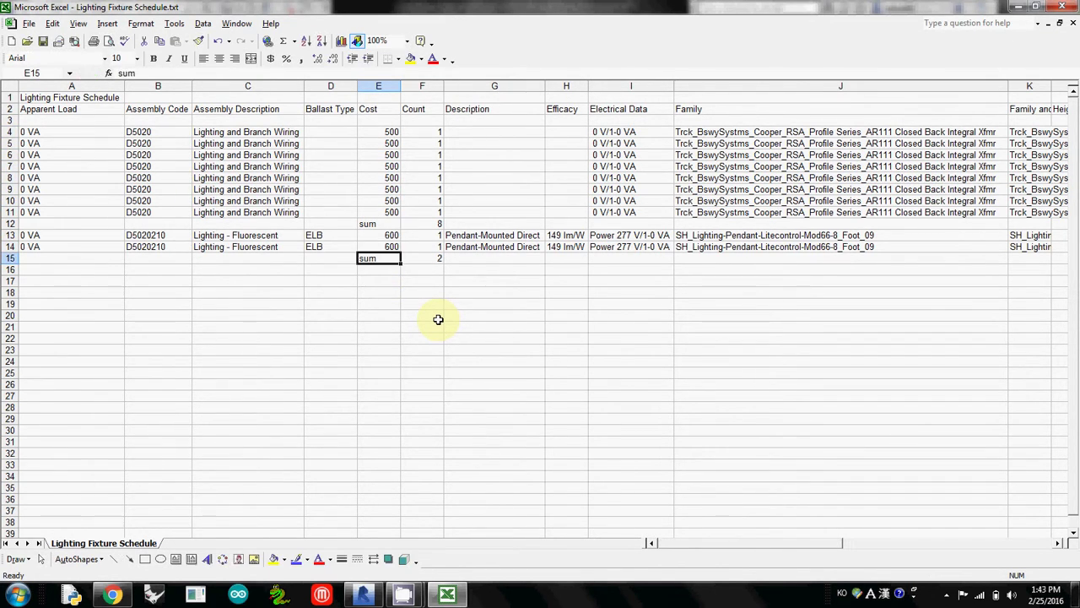
{"action": "left_click", "coordinate": [415, 290]}
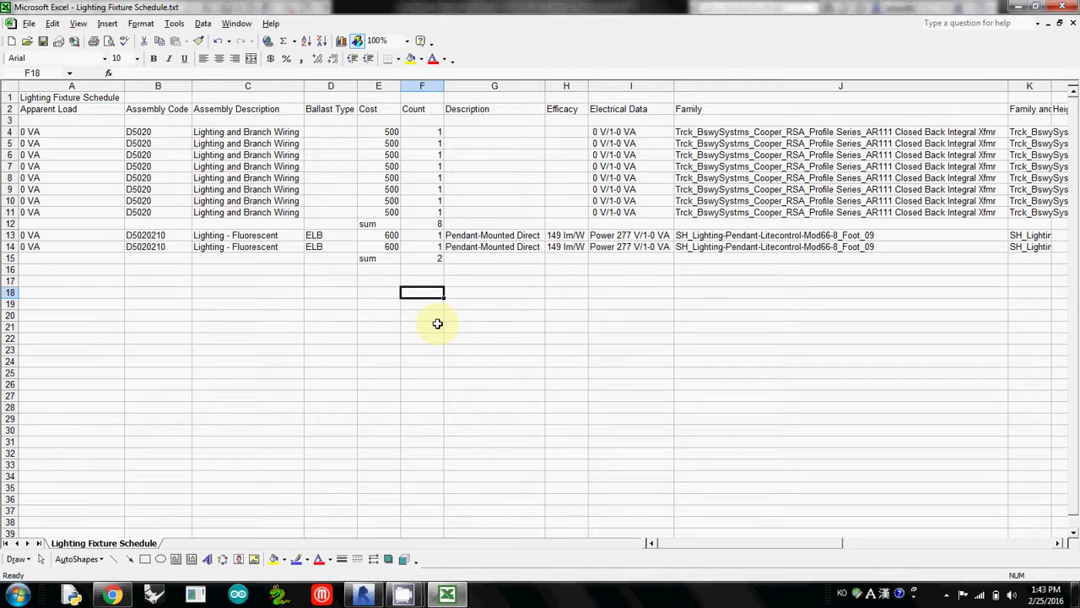
{"action": "left_click", "coordinate": [374, 308]}
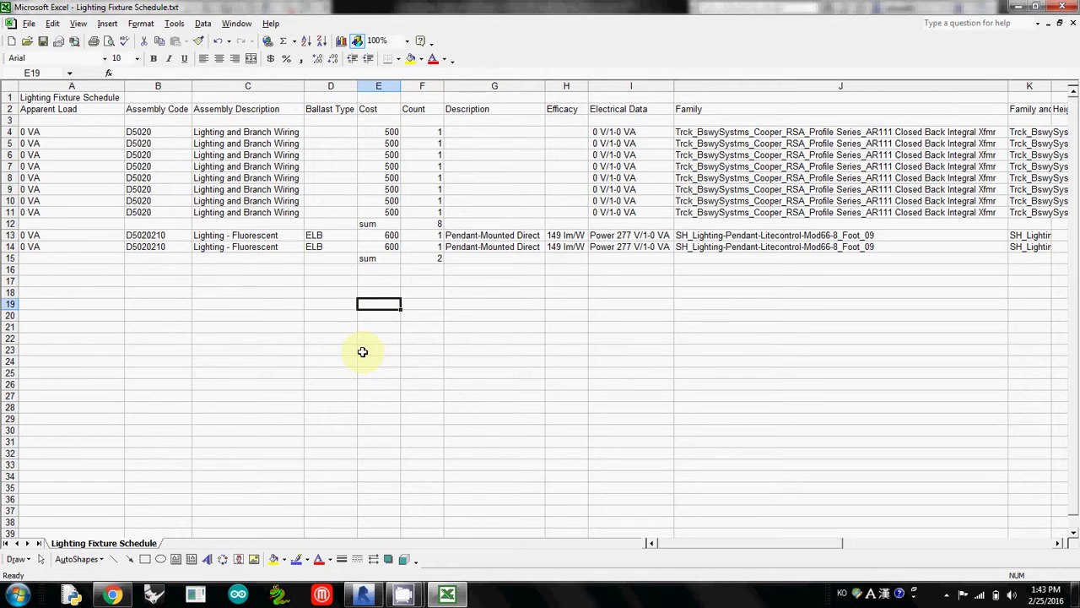
Step: Delete columns AB–AD, the two Number Of columns and the OmniClass column
{"action": "left_click", "coordinate": [283, 307]}
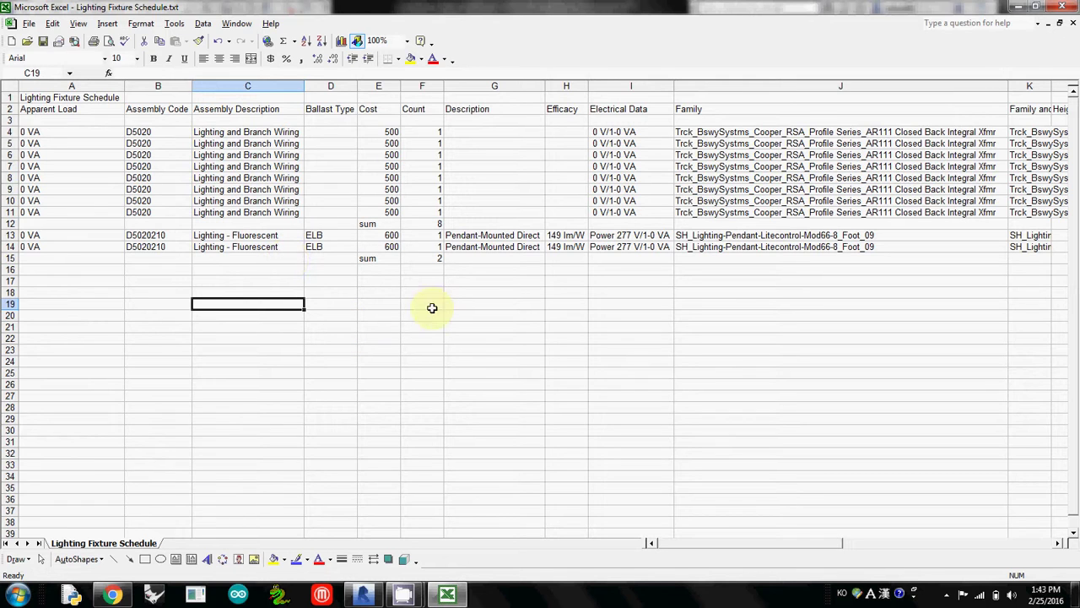
{"action": "mouse_move", "coordinate": [668, 543]}
{"action": "left_mouse_down"}
{"action": "mouse_move", "coordinate": [953, 548]}
{"action": "mouse_move", "coordinate": [753, 540]}
{"action": "left_mouse_up"}
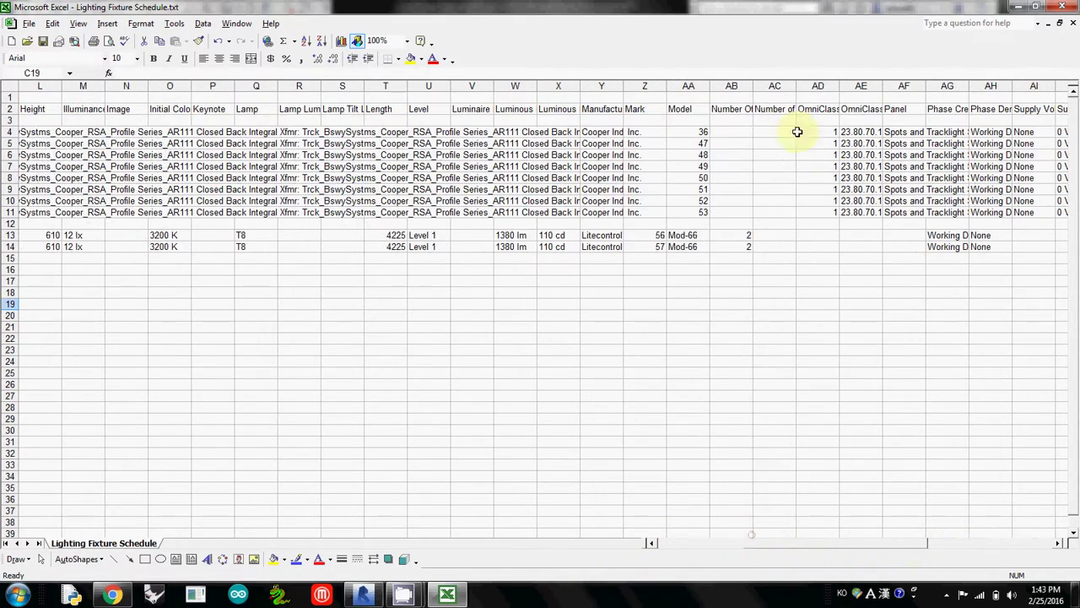
{"action": "left_click_drag", "start_coordinate": [817, 86], "coordinate": [731, 86]}
{"action": "right_click", "coordinate": [731, 86]}
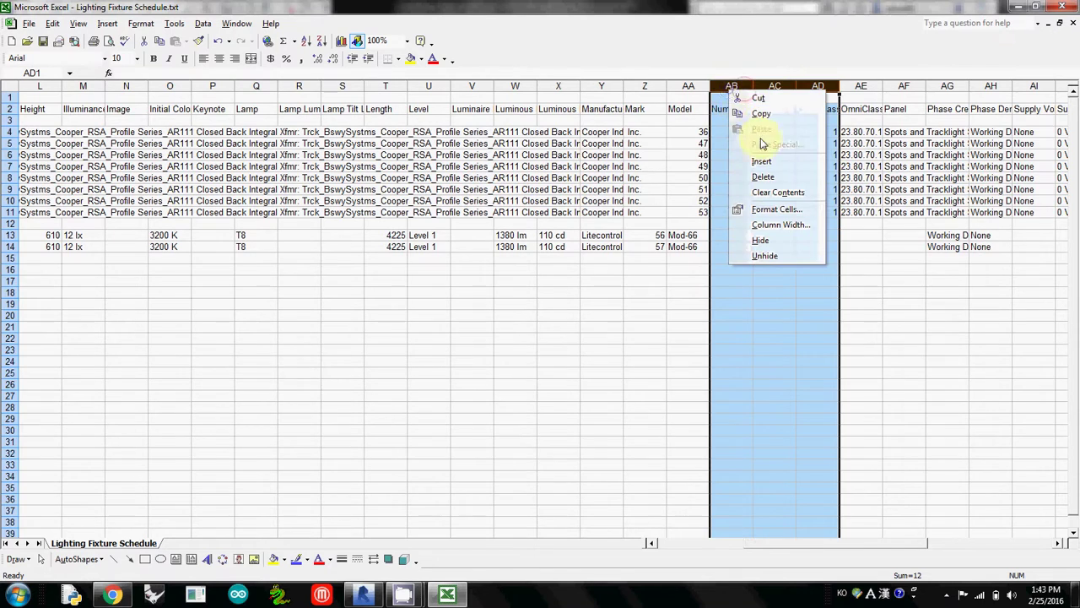
{"action": "left_click", "coordinate": [764, 178]}
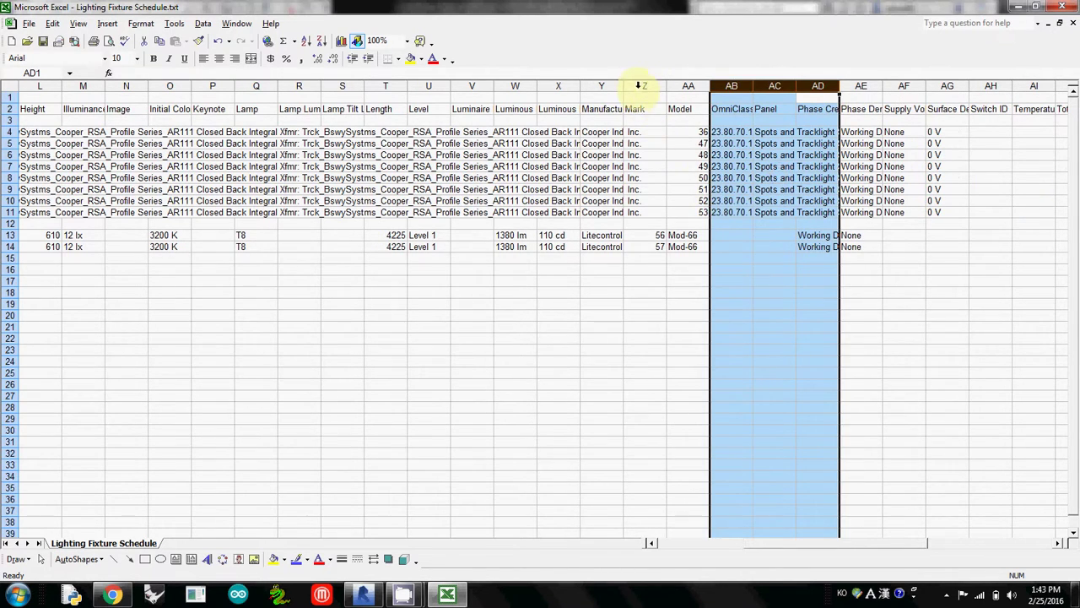
Step: Delete the Supply Voltage through Type columns, including Switch ID
{"action": "left_click", "coordinate": [645, 86]}
{"action": "left_click", "coordinate": [601, 86]}
{"action": "left_click", "coordinate": [941, 256]}
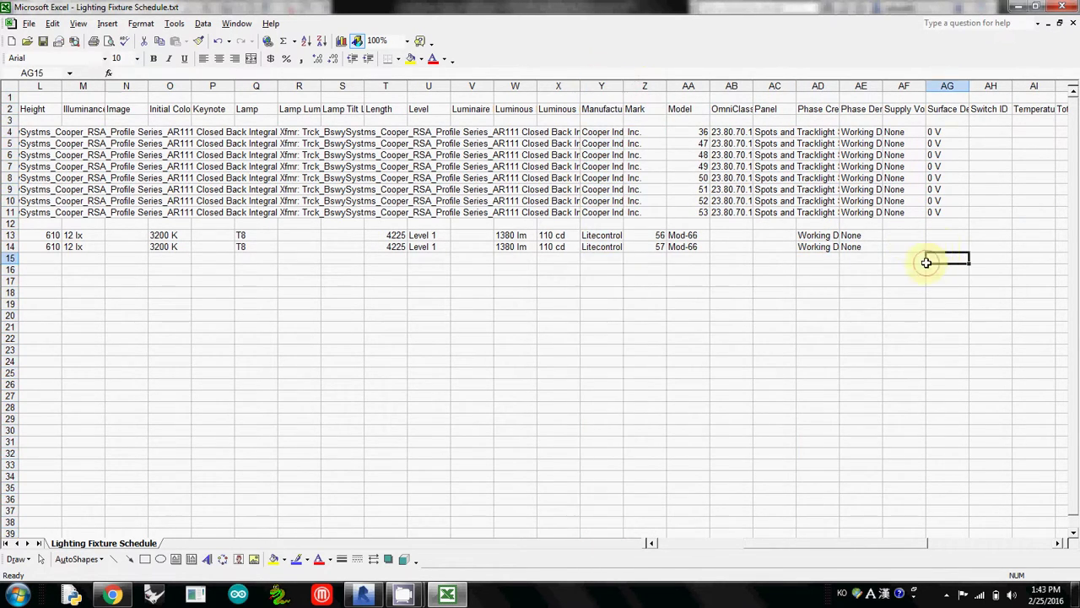
{"action": "mouse_move", "coordinate": [976, 86]}
{"action": "left_mouse_down"}
{"action": "mouse_move", "coordinate": [1065, 86]}
{"action": "mouse_move", "coordinate": [1055, 86]}
{"action": "left_mouse_up"}
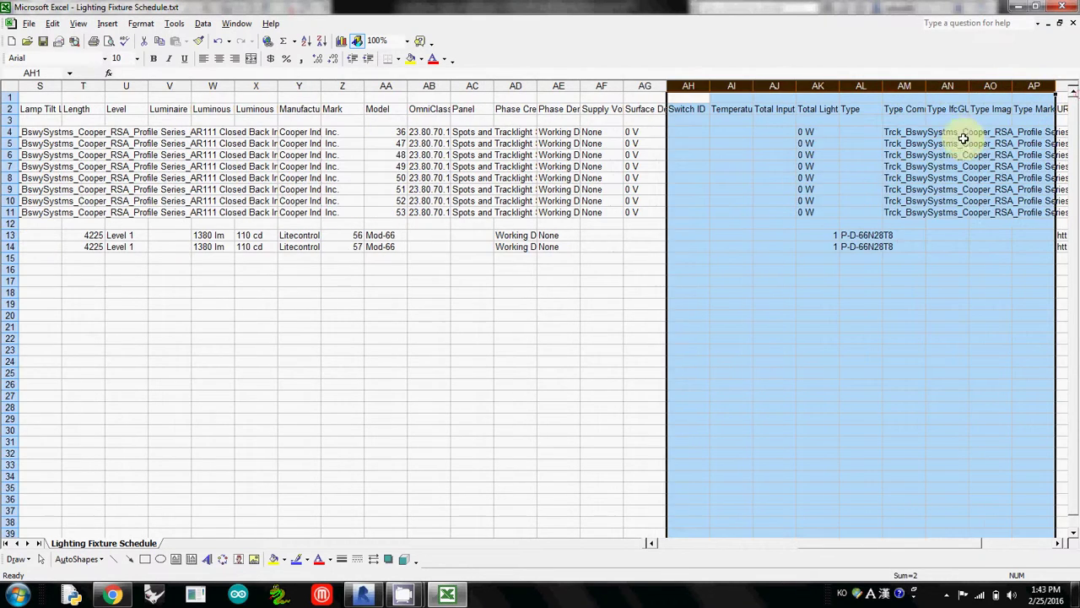
{"action": "left_click", "coordinate": [802, 246]}
{"action": "left_click_drag", "start_coordinate": [861, 86], "coordinate": [602, 84]}
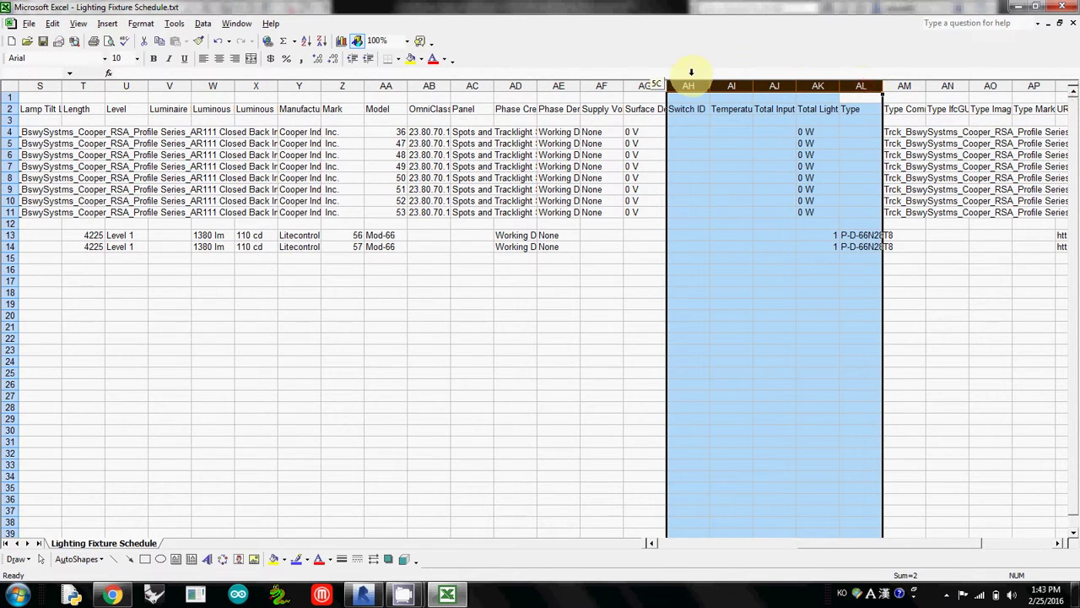
{"action": "right_click", "coordinate": [601, 85]}
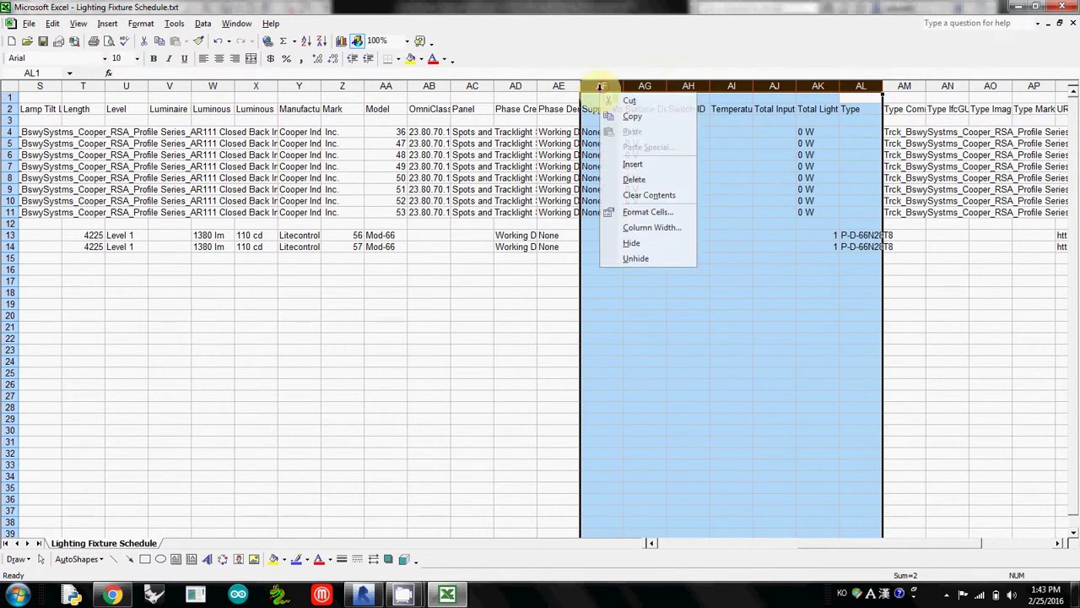
{"action": "left_click", "coordinate": [639, 175]}
{"action": "left_click", "coordinate": [647, 373]}
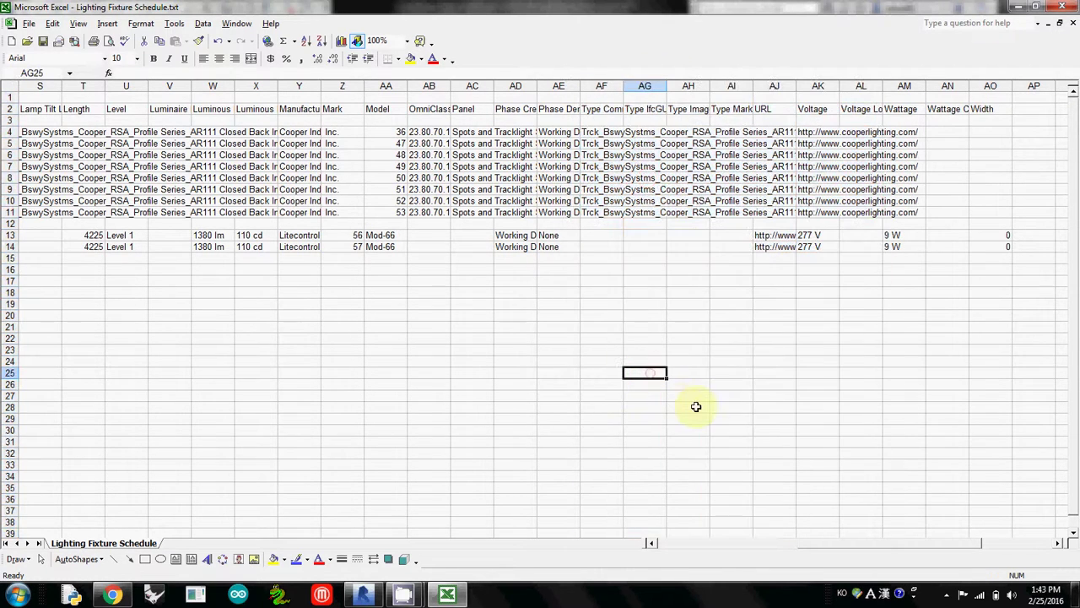